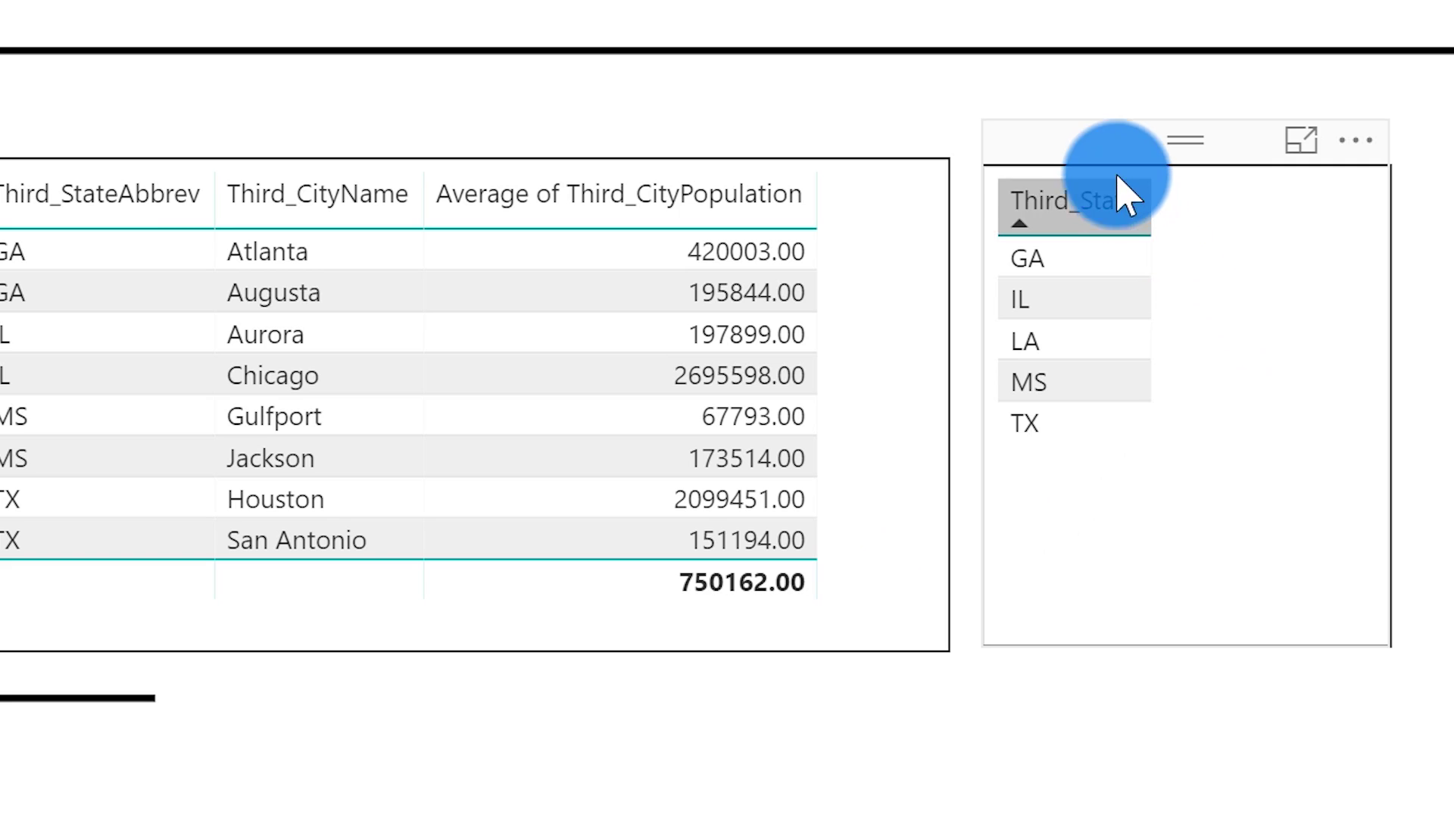
Examine the Third_State list, the city population table, and how Third_States links the two city tables in the data model.
{"action": "left_click_drag", "start_coordinate": [1074, 267], "coordinate": [1064, 362]}
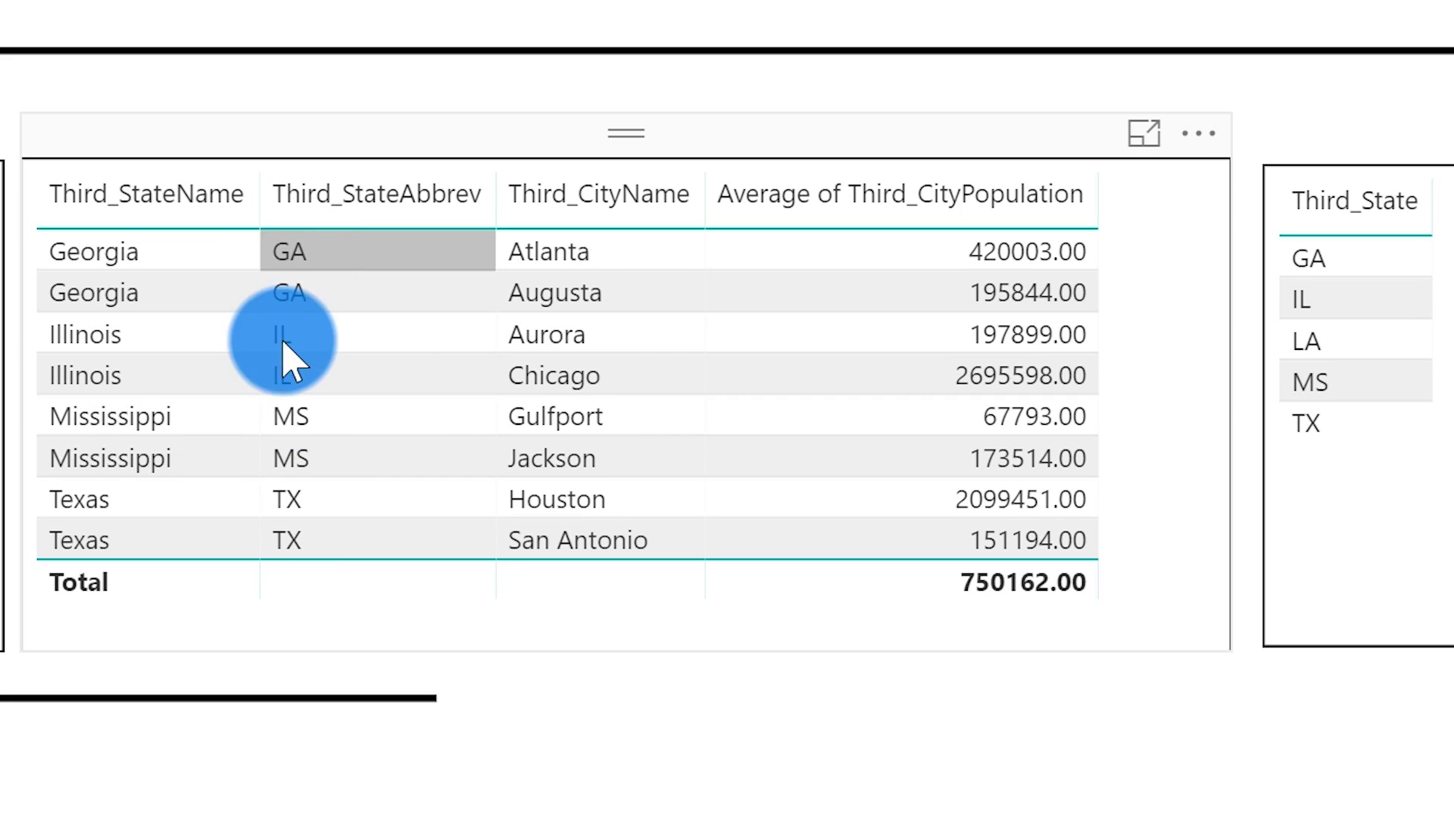
{"action": "left_click", "coordinate": [367, 390]}
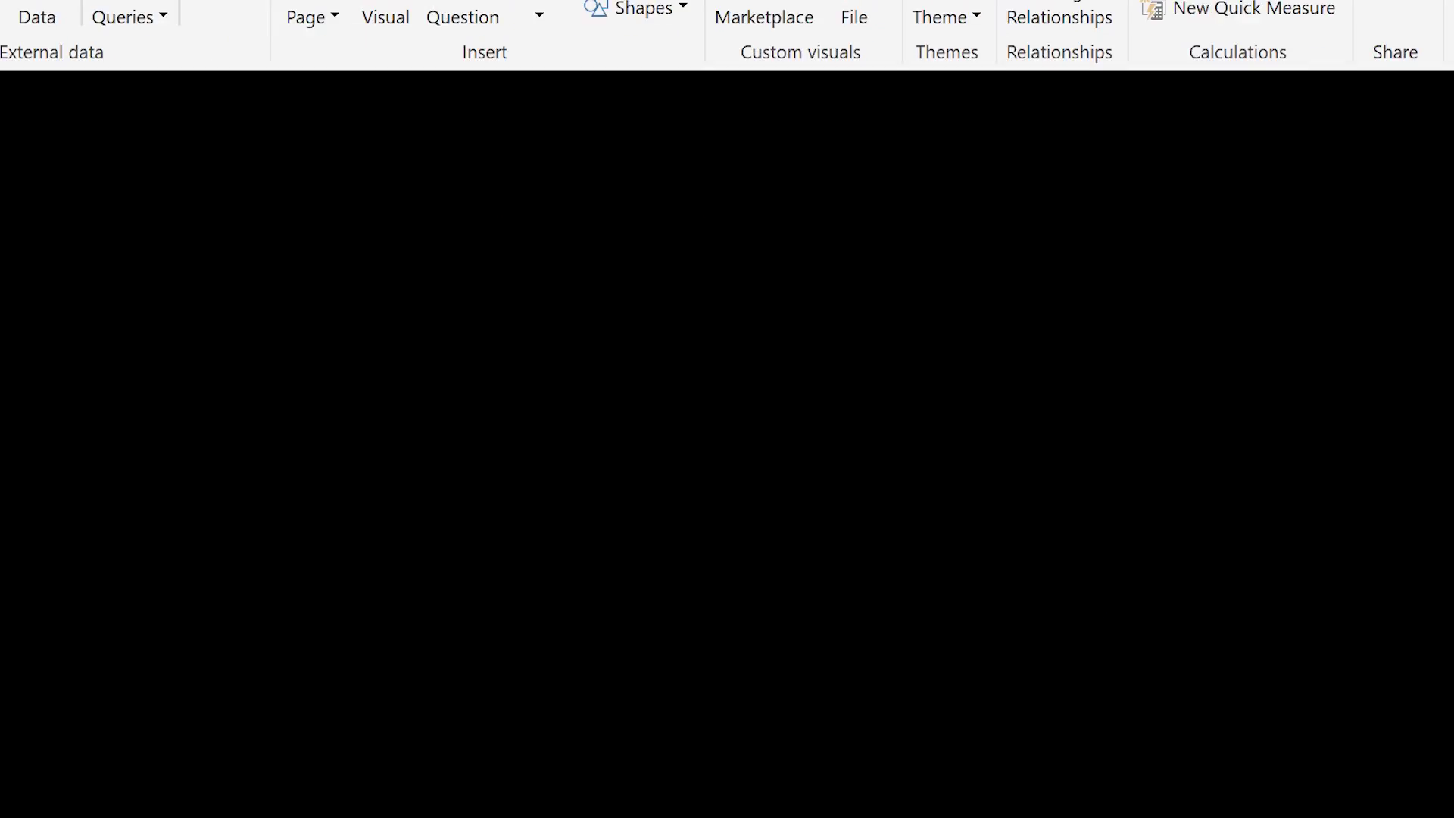
{"action": "left_click", "coordinate": [35, 370]}
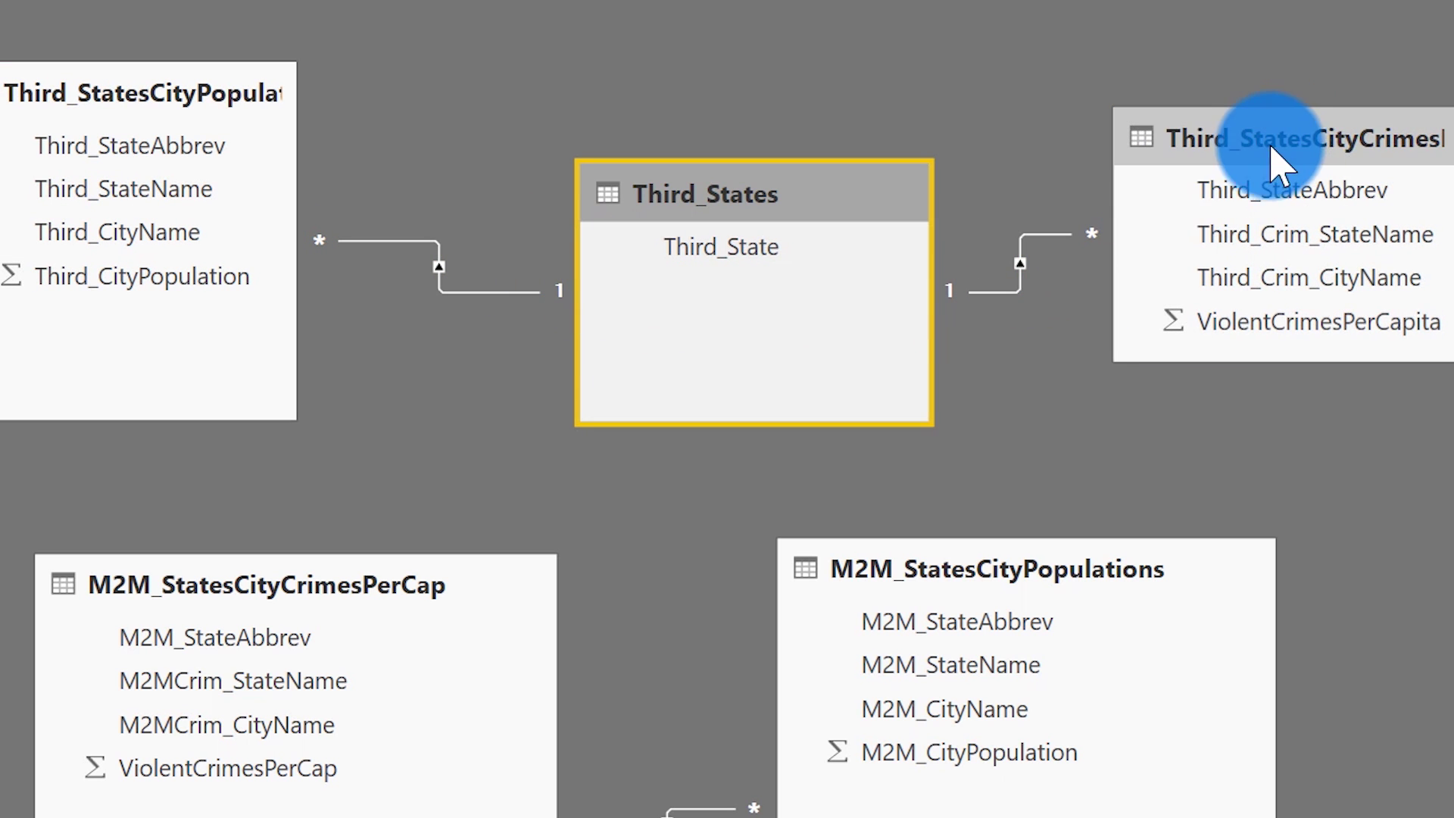
{"action": "left_click_drag", "start_coordinate": [1301, 156], "coordinate": [1332, 144]}
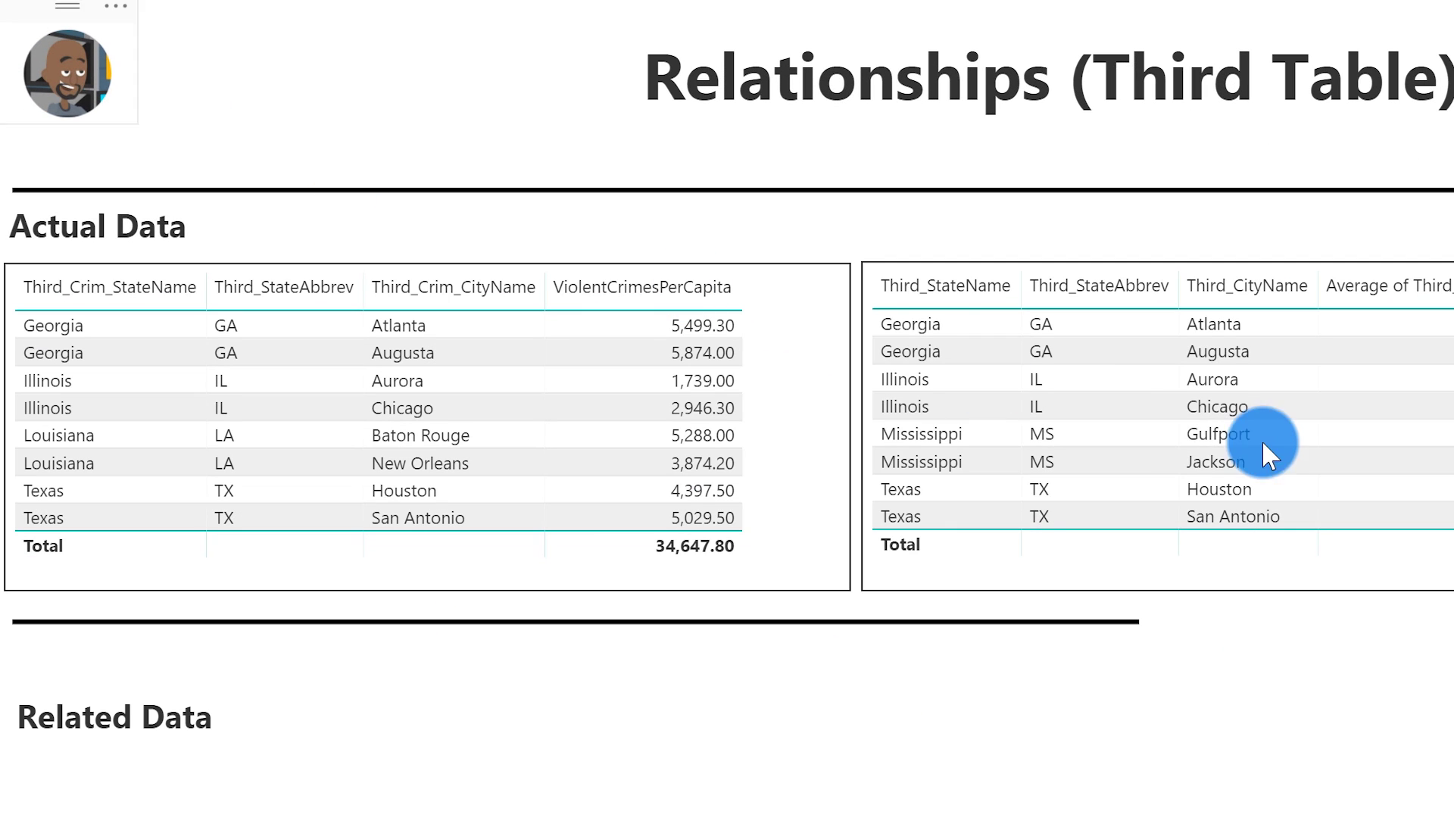
Check filtering between the two city tables by selecting the Aurora row in each and the Jackson population row, then clear the selection.
{"action": "left_click", "coordinate": [1029, 388]}
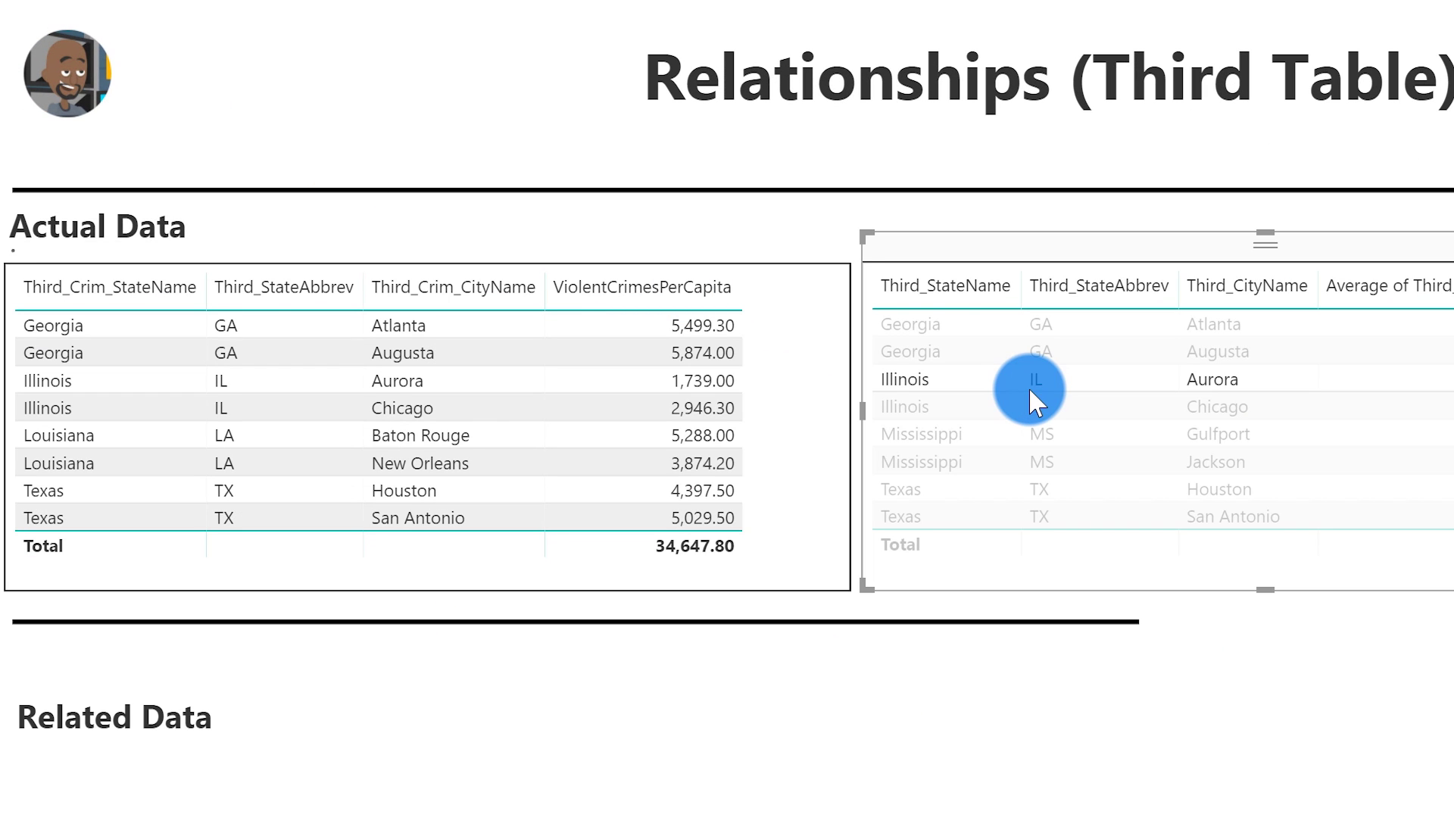
{"action": "left_click", "coordinate": [489, 388]}
{"action": "left_click", "coordinate": [934, 449]}
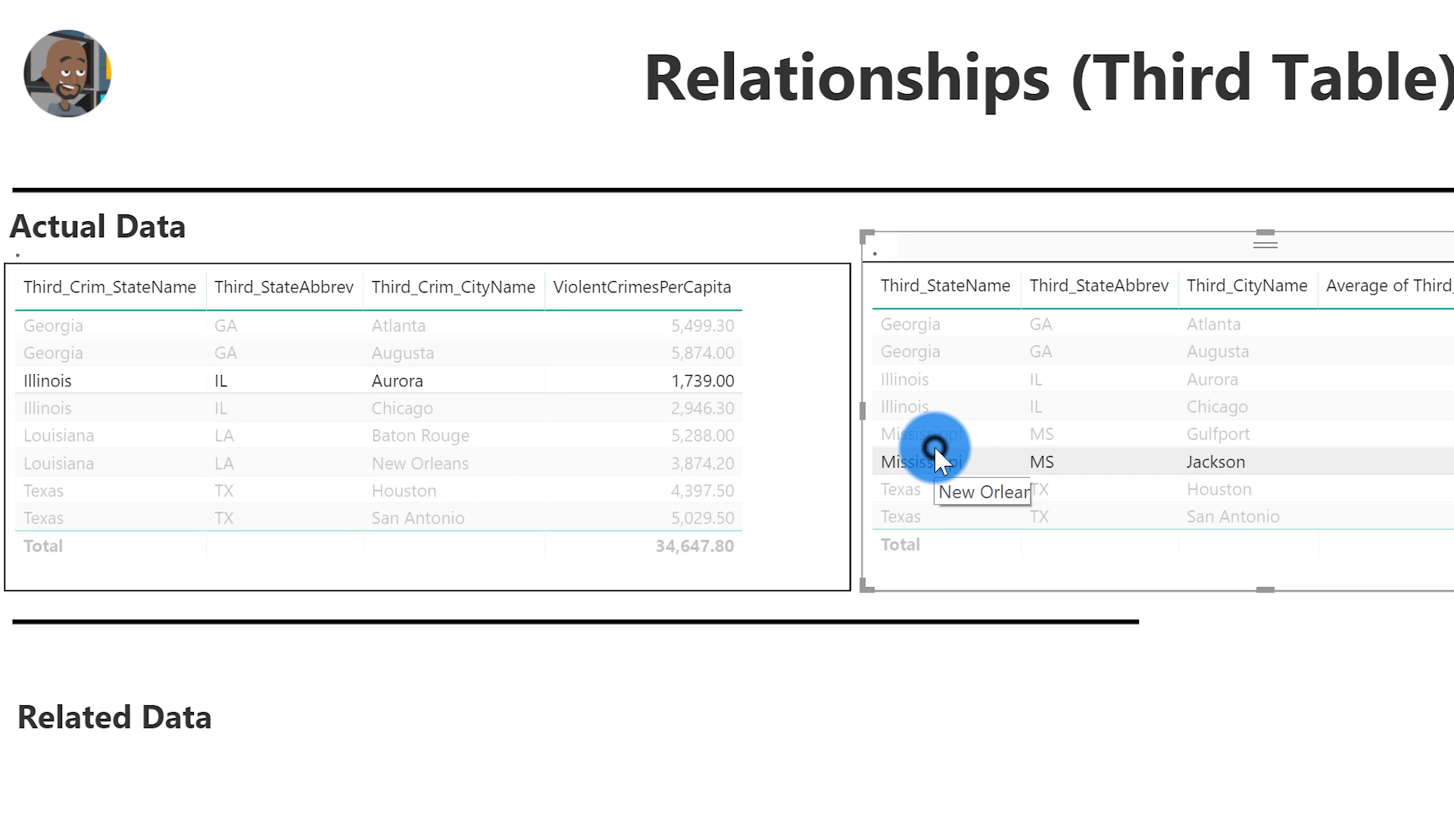
{"action": "left_click", "coordinate": [928, 462]}
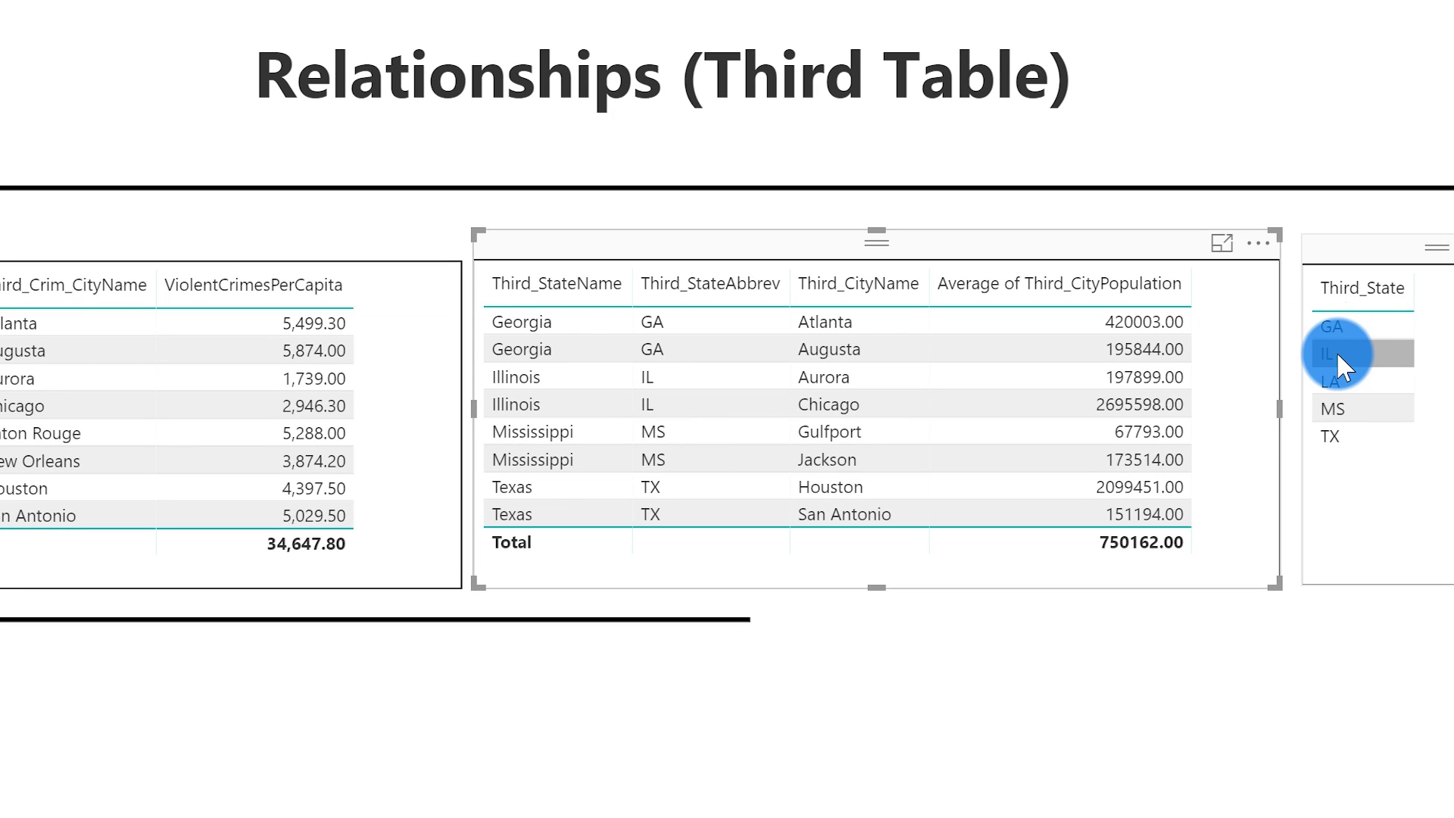
Filter both city tables from the Third_State list by GA and by IL, then clear the filter.
{"action": "left_click", "coordinate": [1328, 329]}
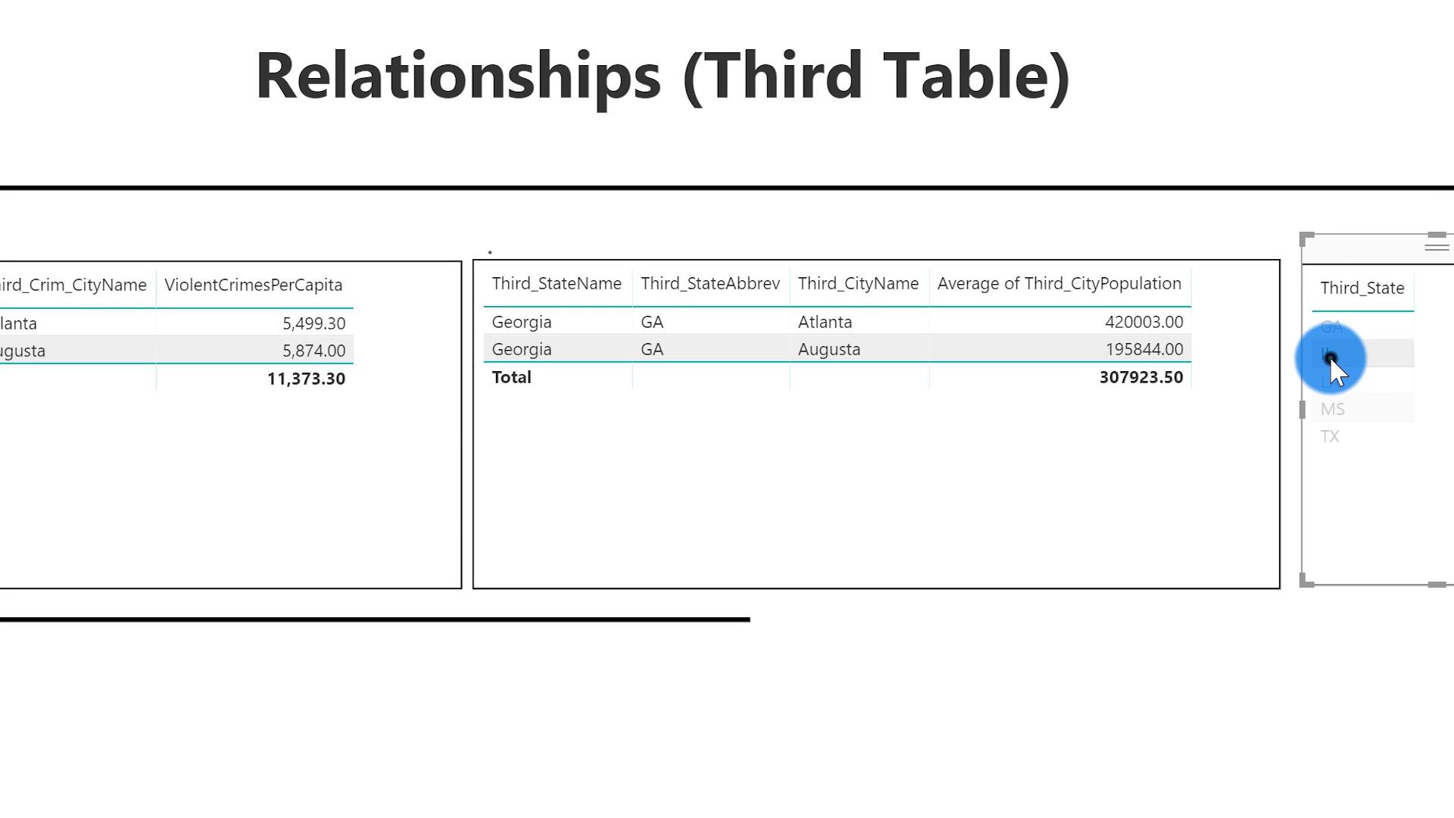
{"action": "left_click", "coordinate": [1329, 355]}
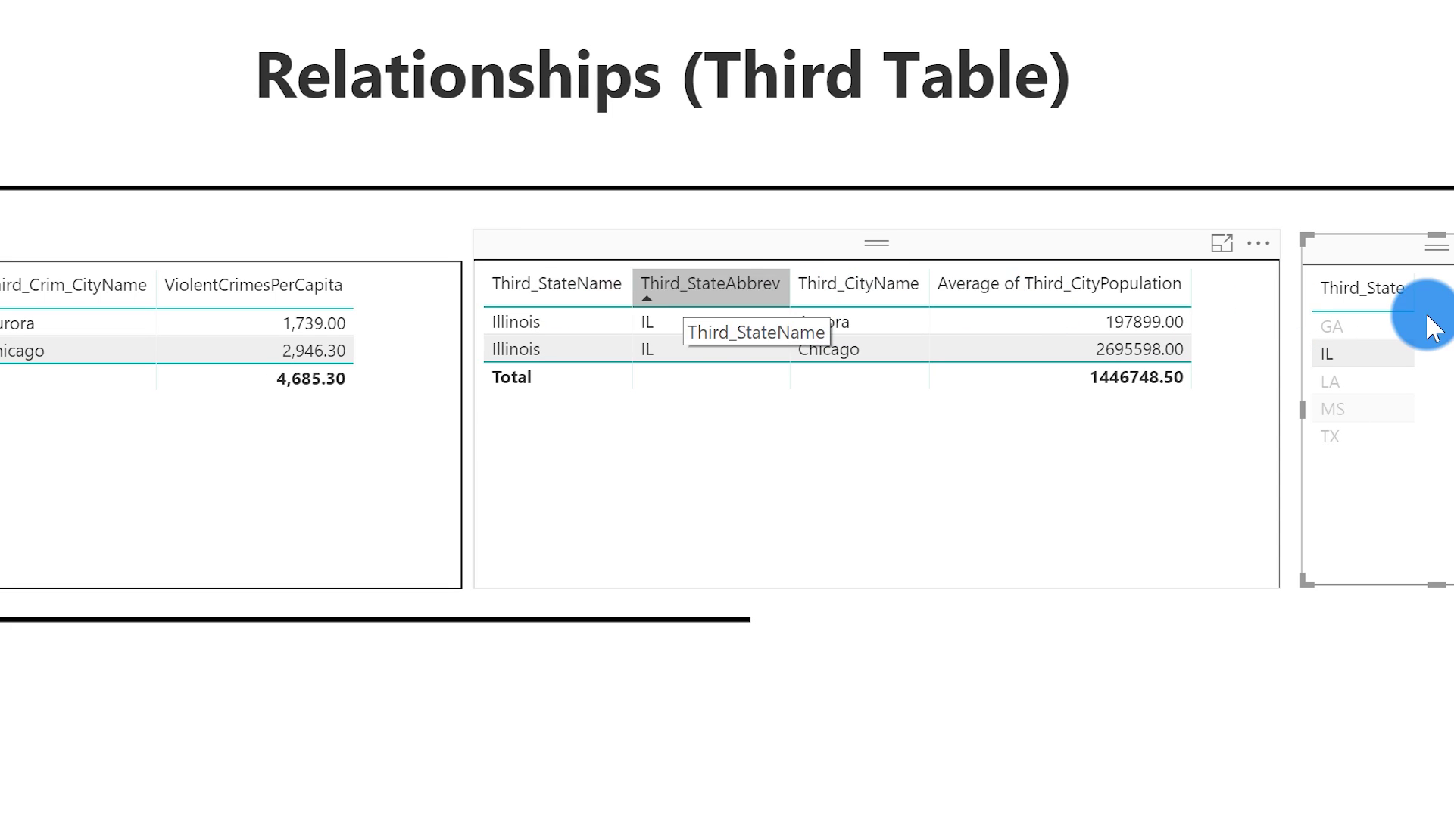
{"action": "left_click", "coordinate": [1353, 324]}
{"action": "left_click", "coordinate": [1362, 359]}
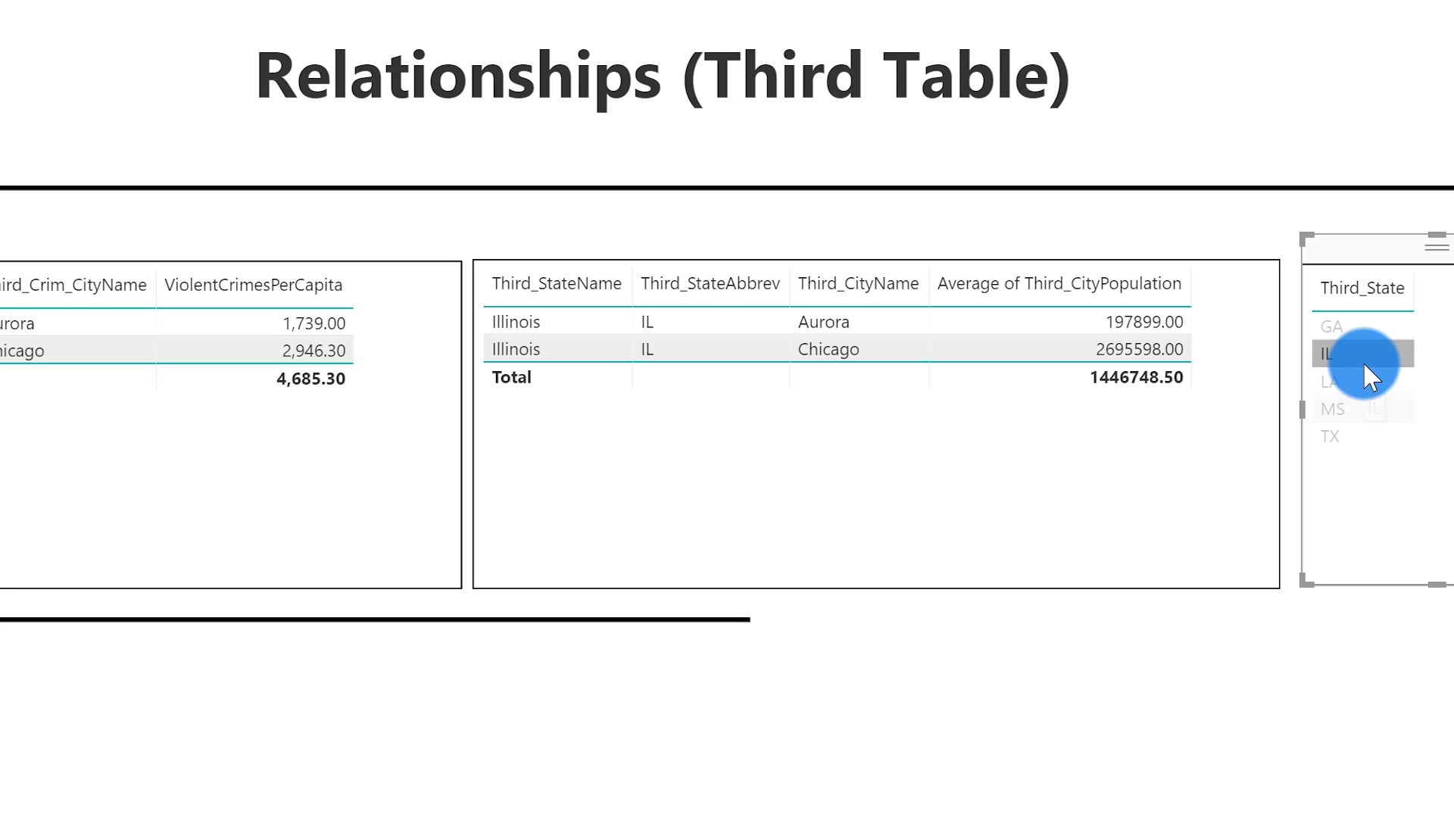
{"action": "left_click", "coordinate": [1362, 359]}
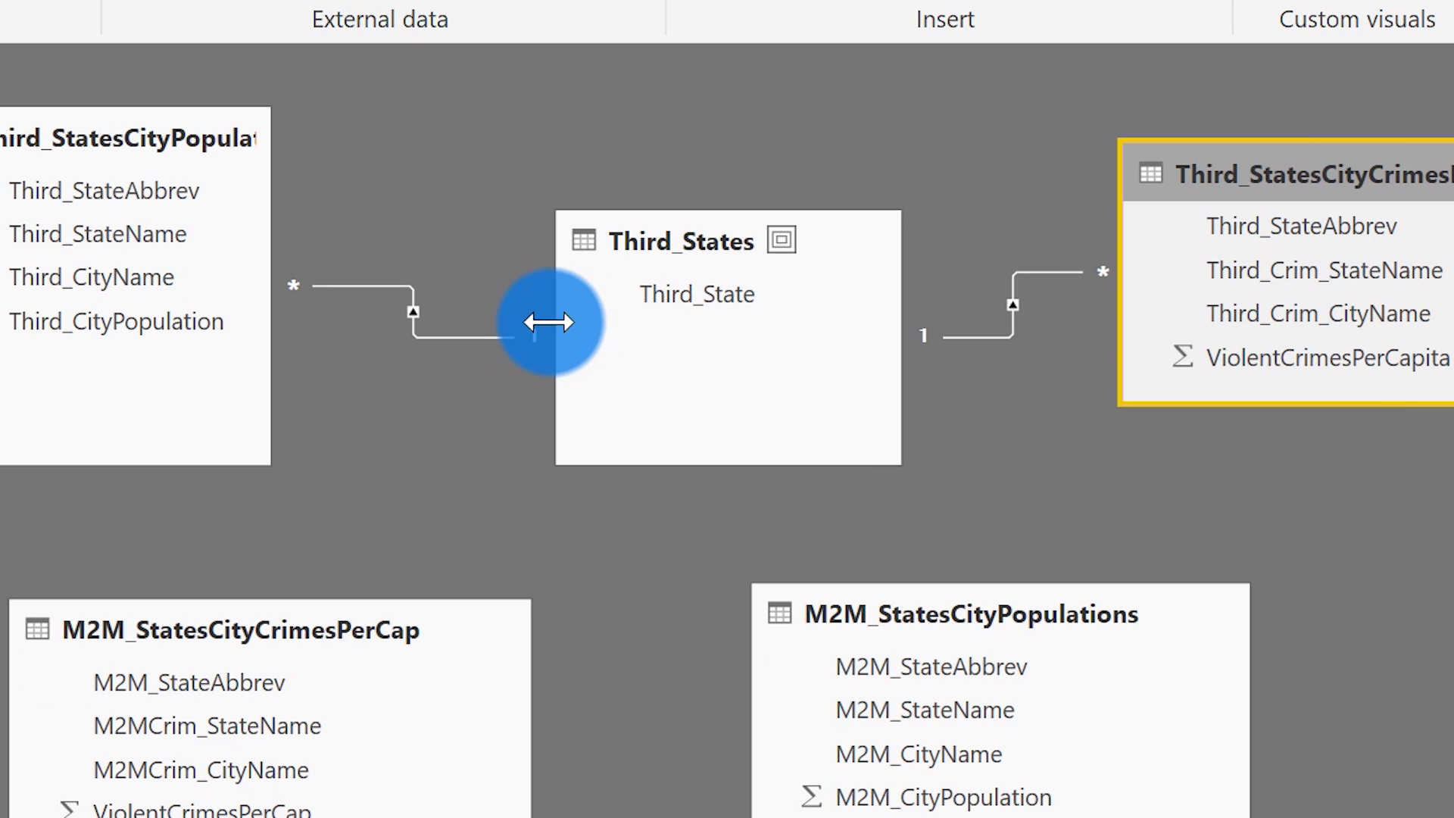
Set the cross filter direction to Both for the relationship between the Third city populations table and Third_States.
{"action": "left_click", "coordinate": [306, 269]}
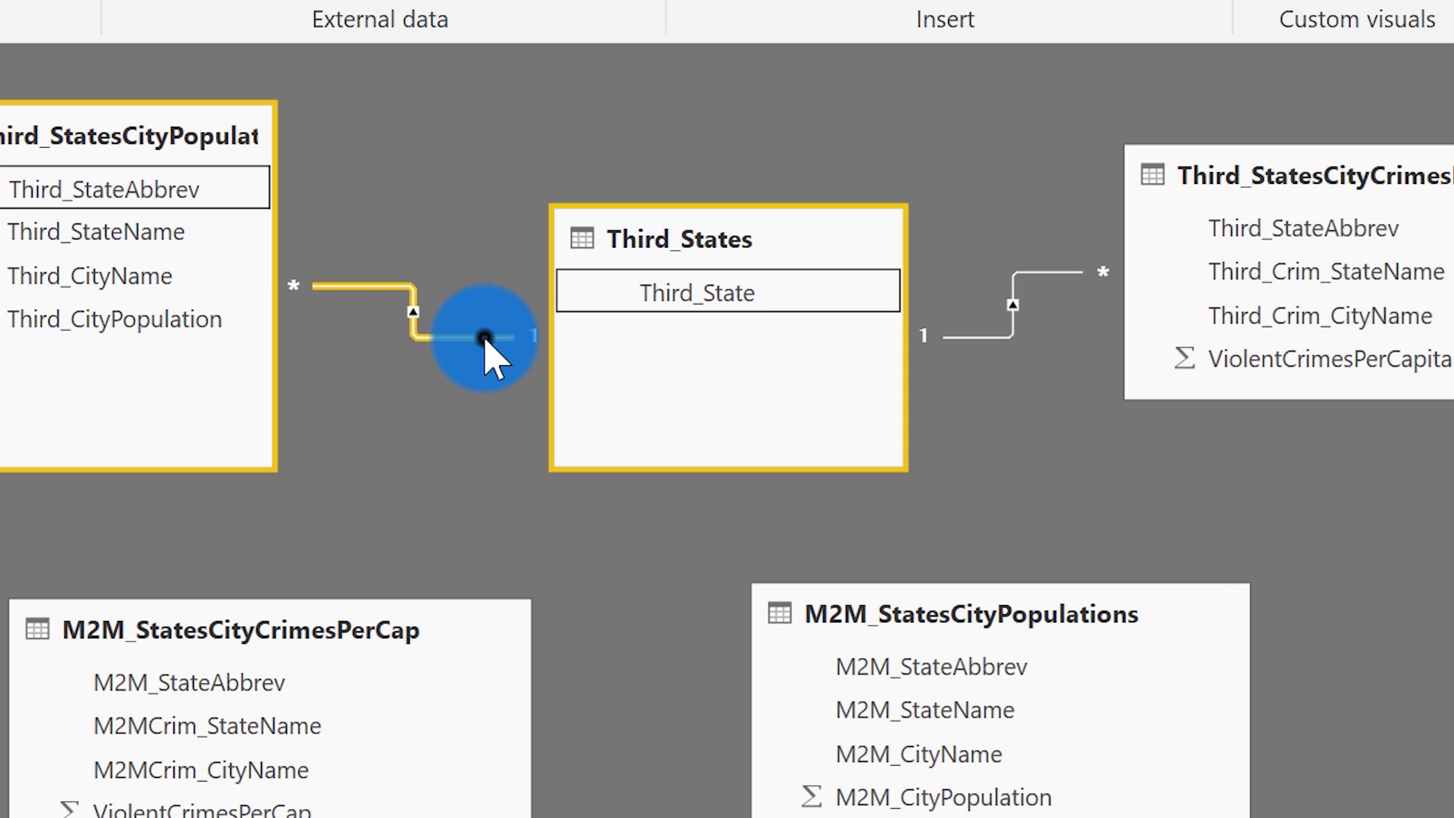
{"action": "double_click", "coordinate": [485, 339]}
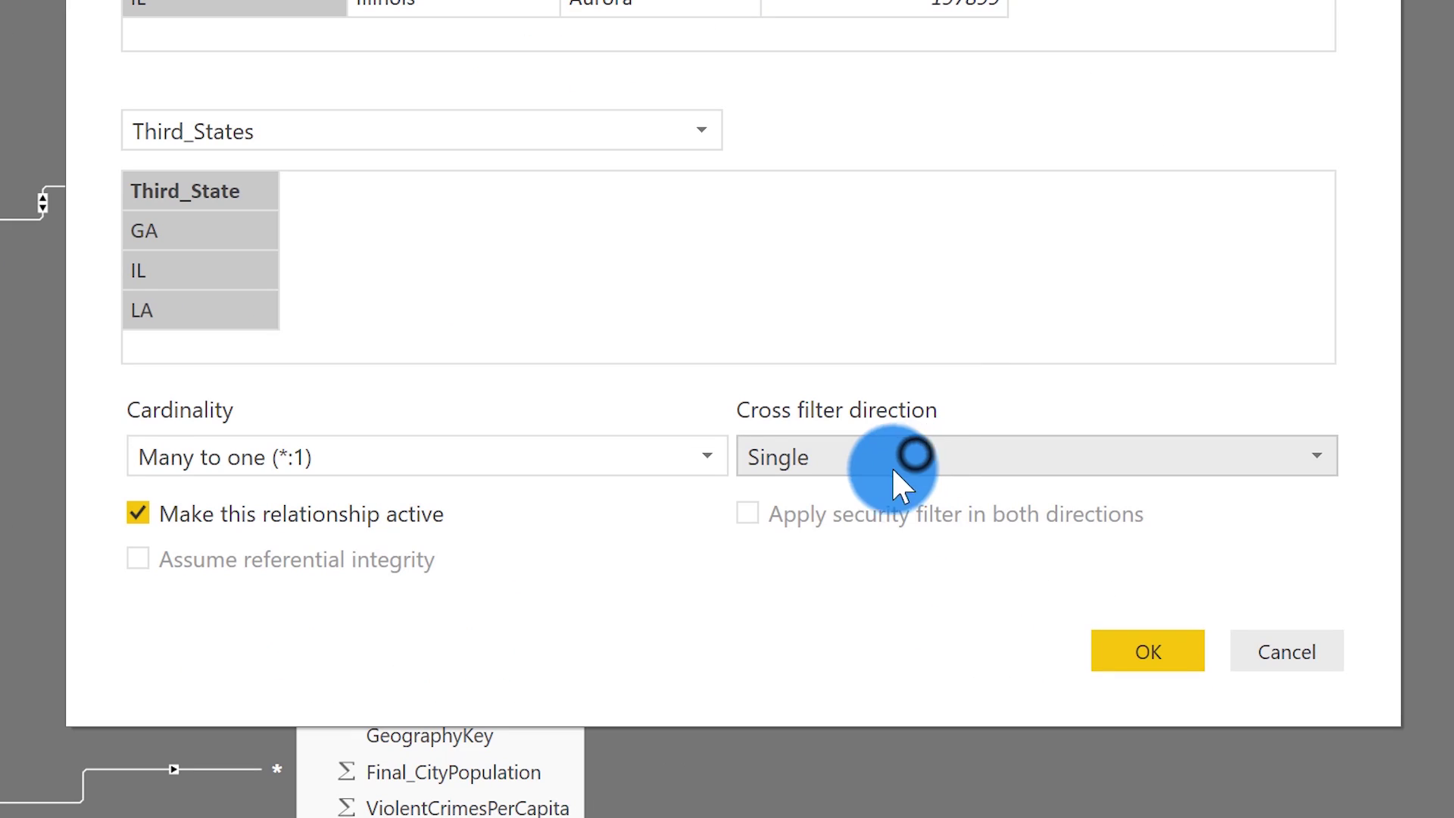
{"action": "left_click", "coordinate": [892, 465]}
{"action": "left_click", "coordinate": [812, 524]}
{"action": "left_click", "coordinate": [1120, 655]}
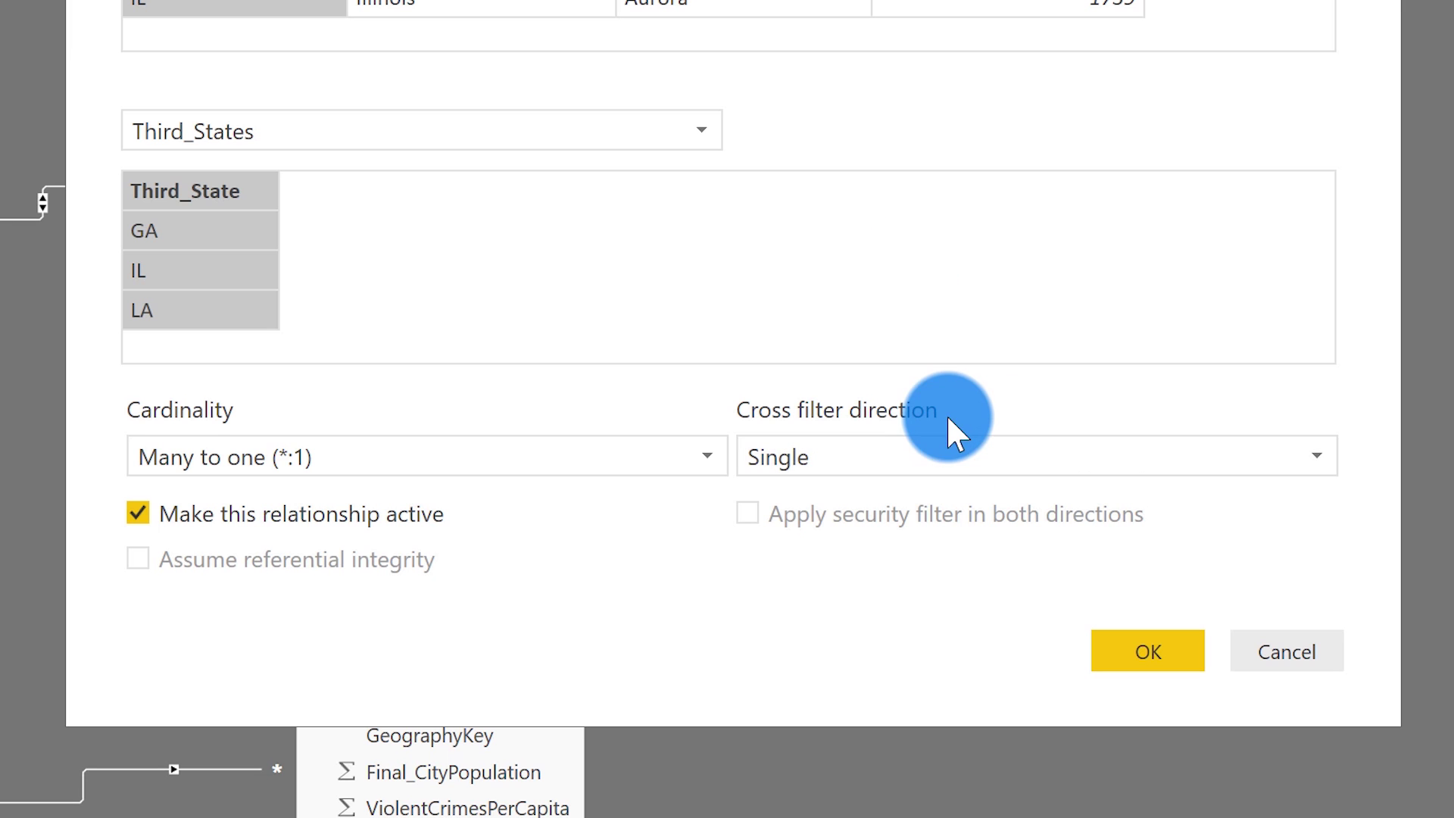
Set the cross filter direction to Both for the relationship between the Third city crimes table and Third_States.
{"action": "left_click", "coordinate": [947, 433]}
{"action": "left_click", "coordinate": [848, 530]}
{"action": "left_click", "coordinate": [1149, 651]}
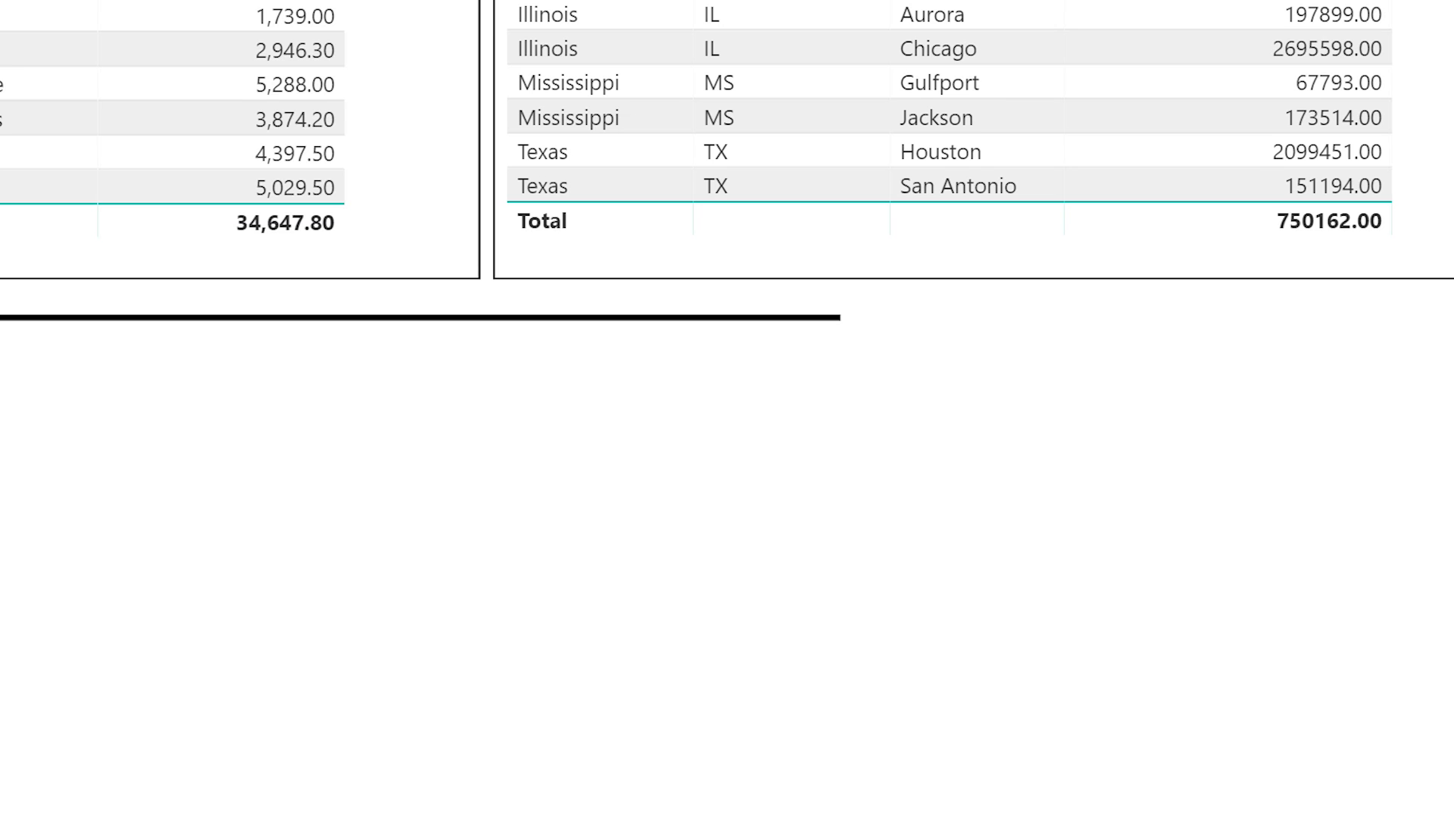
Test cross-filtering from the crimes table with the Atlanta and New Orleans rows, then clear the selection.
{"action": "left_click", "coordinate": [76, 157]}
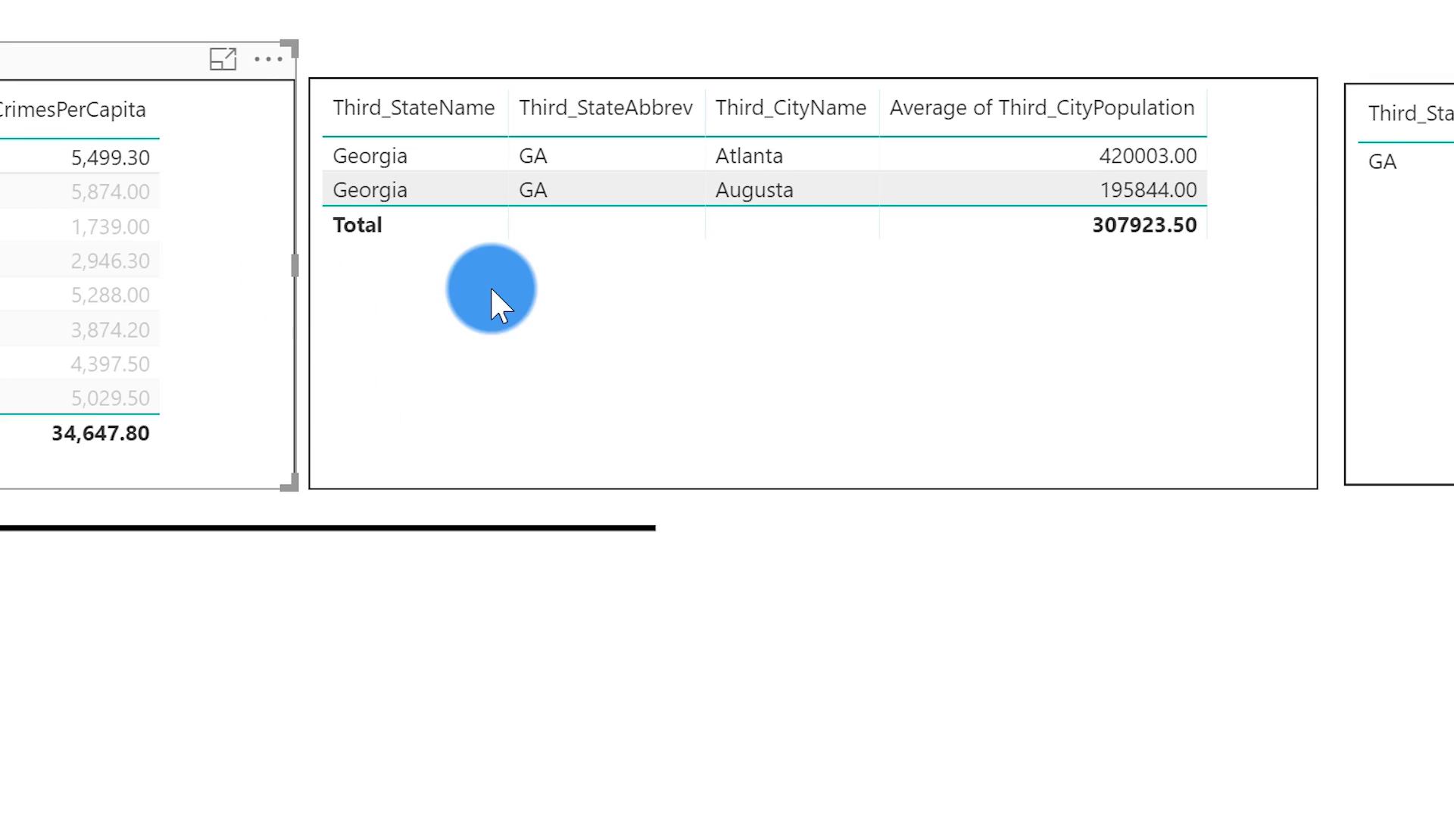
{"action": "left_click", "coordinate": [75, 329]}
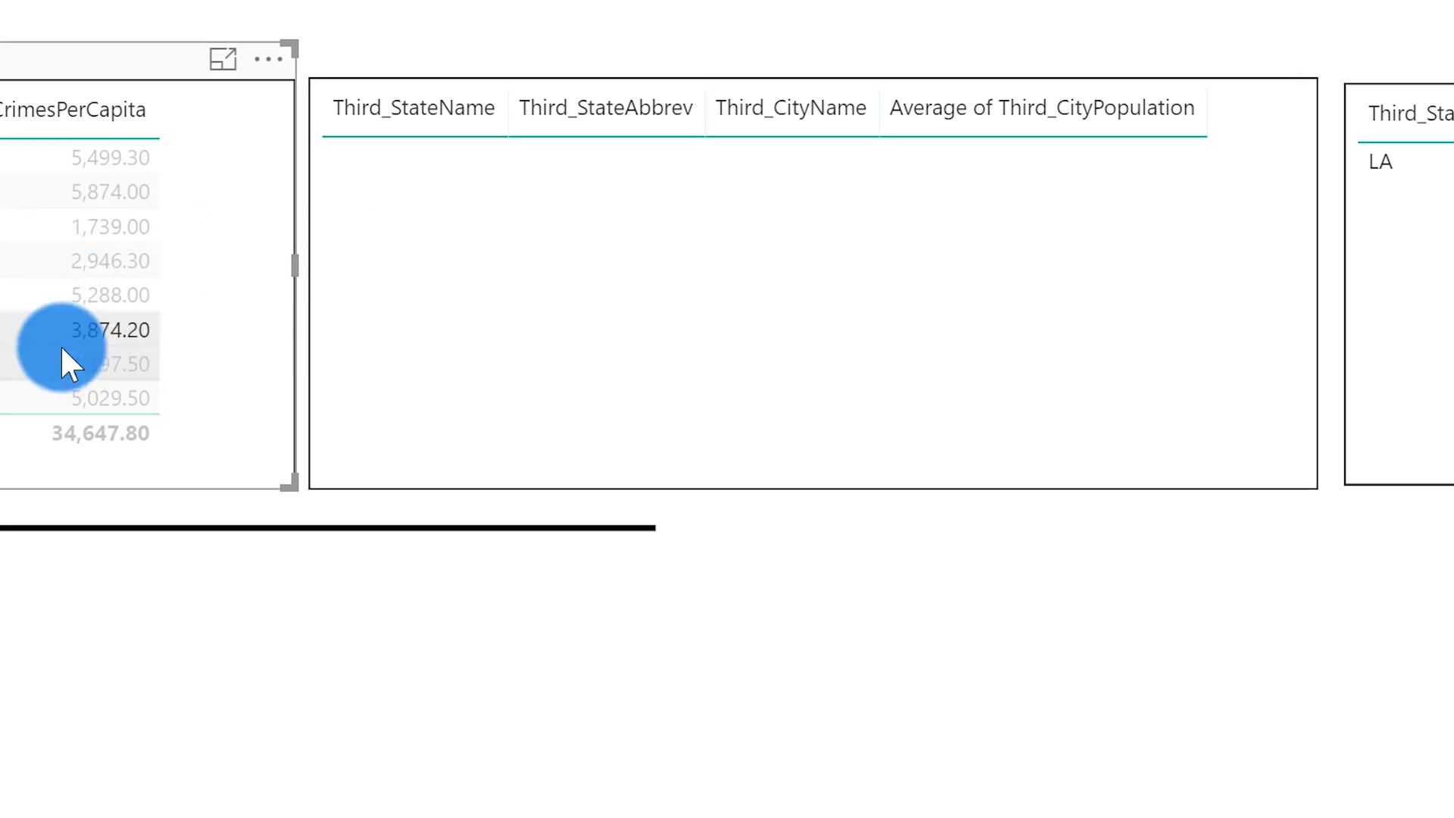
{"action": "left_click", "coordinate": [40, 325]}
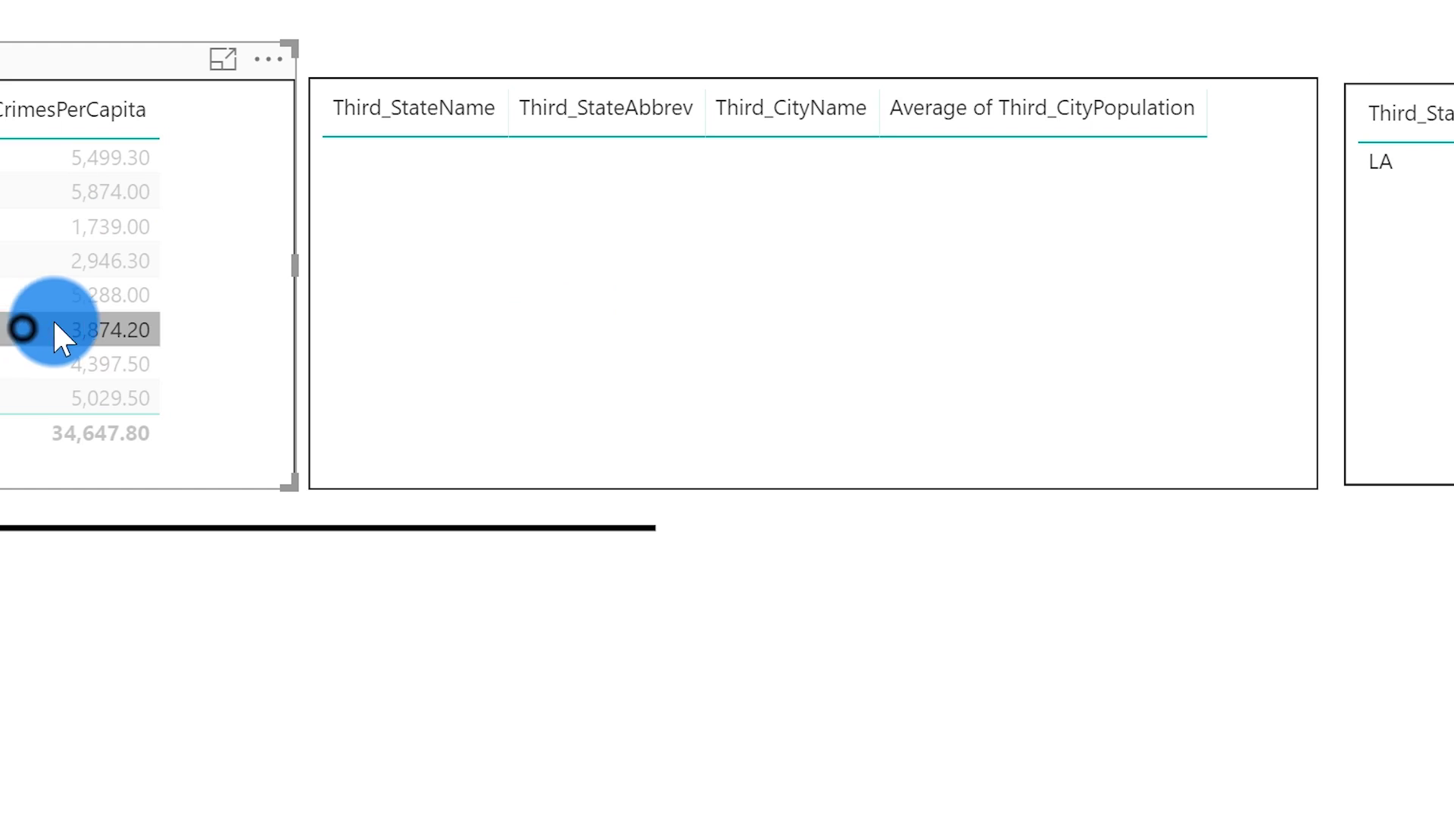
Test cross-filtering from the city population table with the Georgia, Aurora and Jackson rows, then clear the selection.
{"action": "left_click", "coordinate": [342, 164]}
{"action": "left_click", "coordinate": [358, 234]}
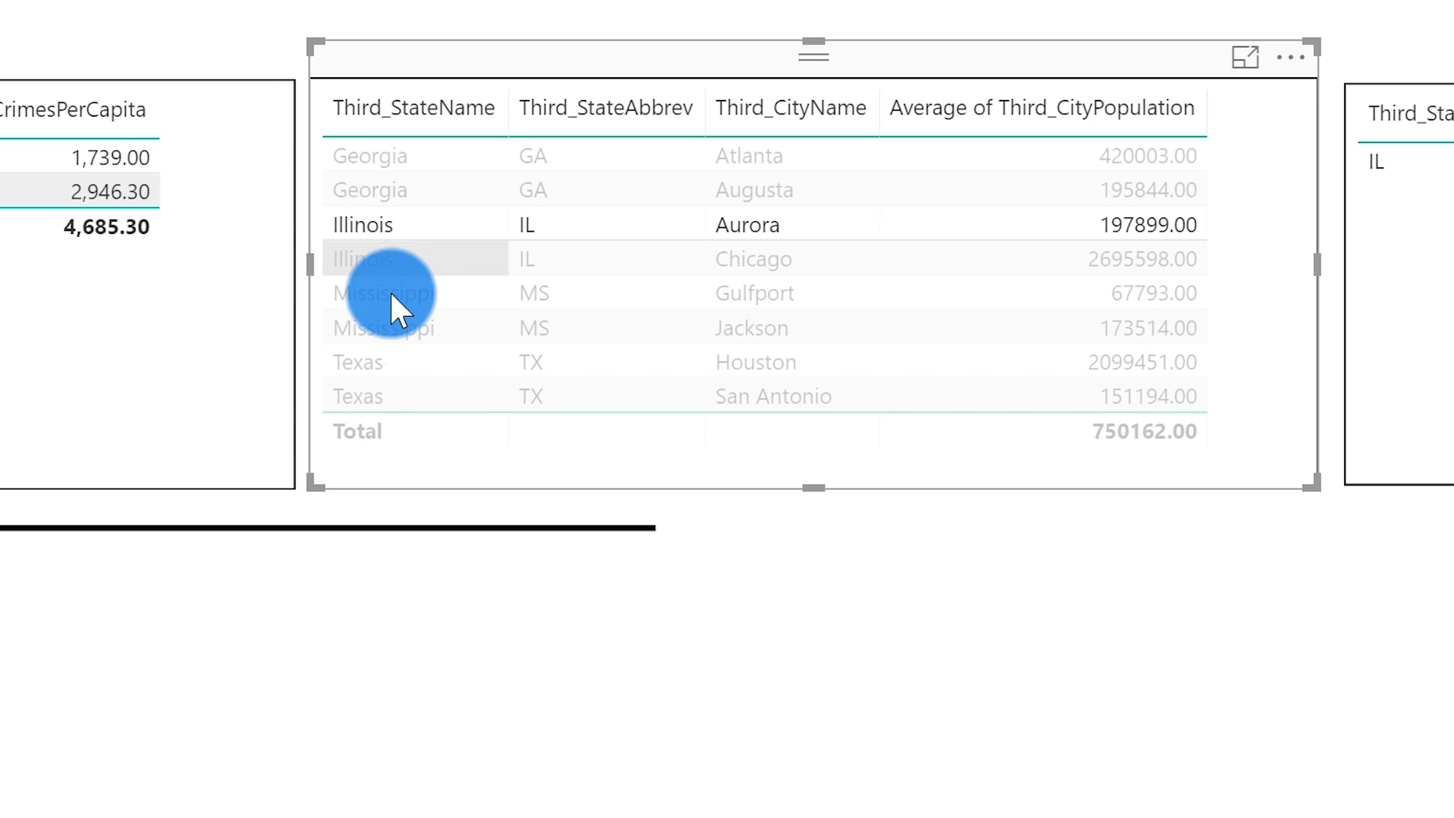
{"action": "left_click", "coordinate": [391, 321]}
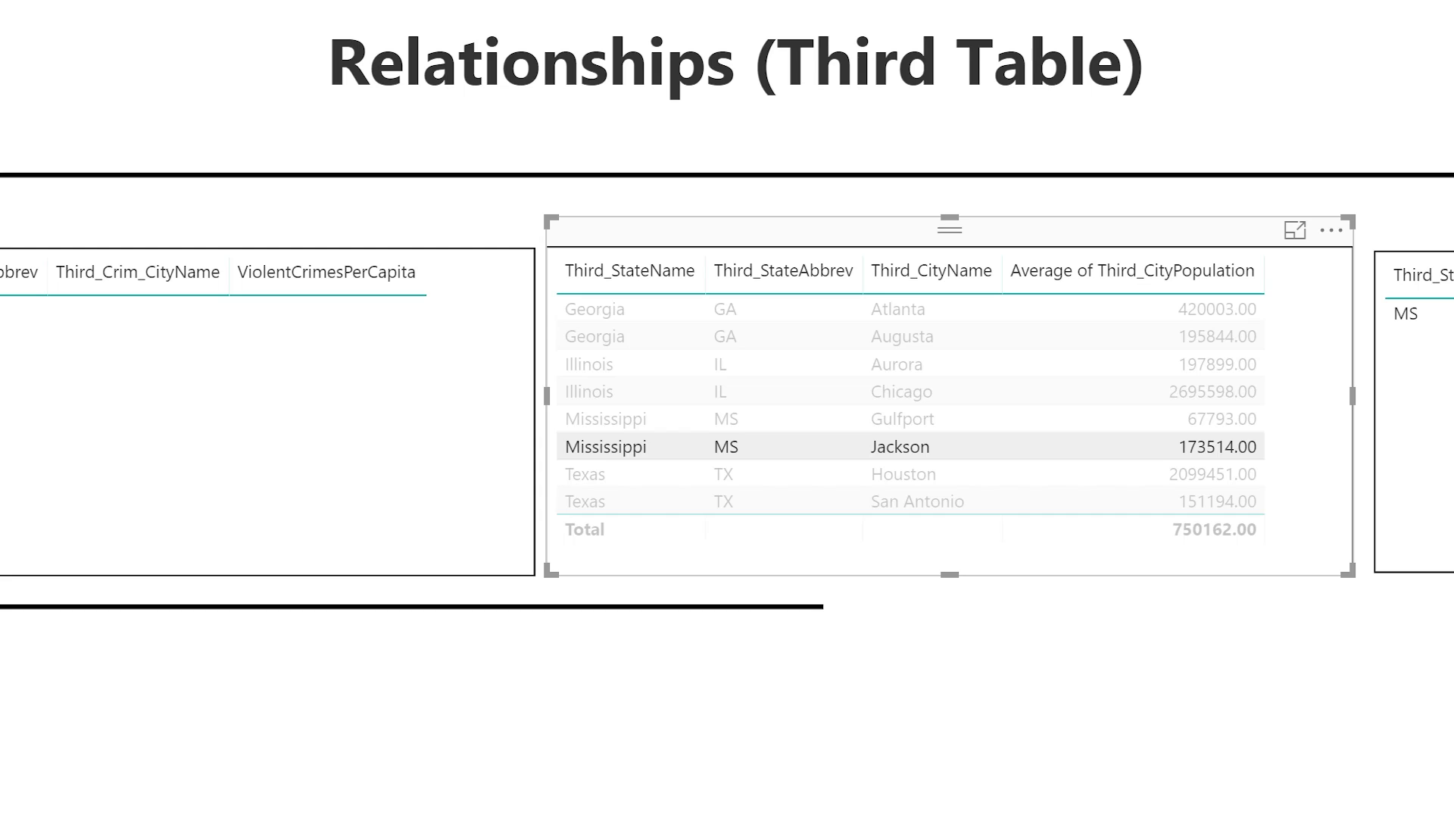
{"action": "left_click", "coordinate": [641, 439]}
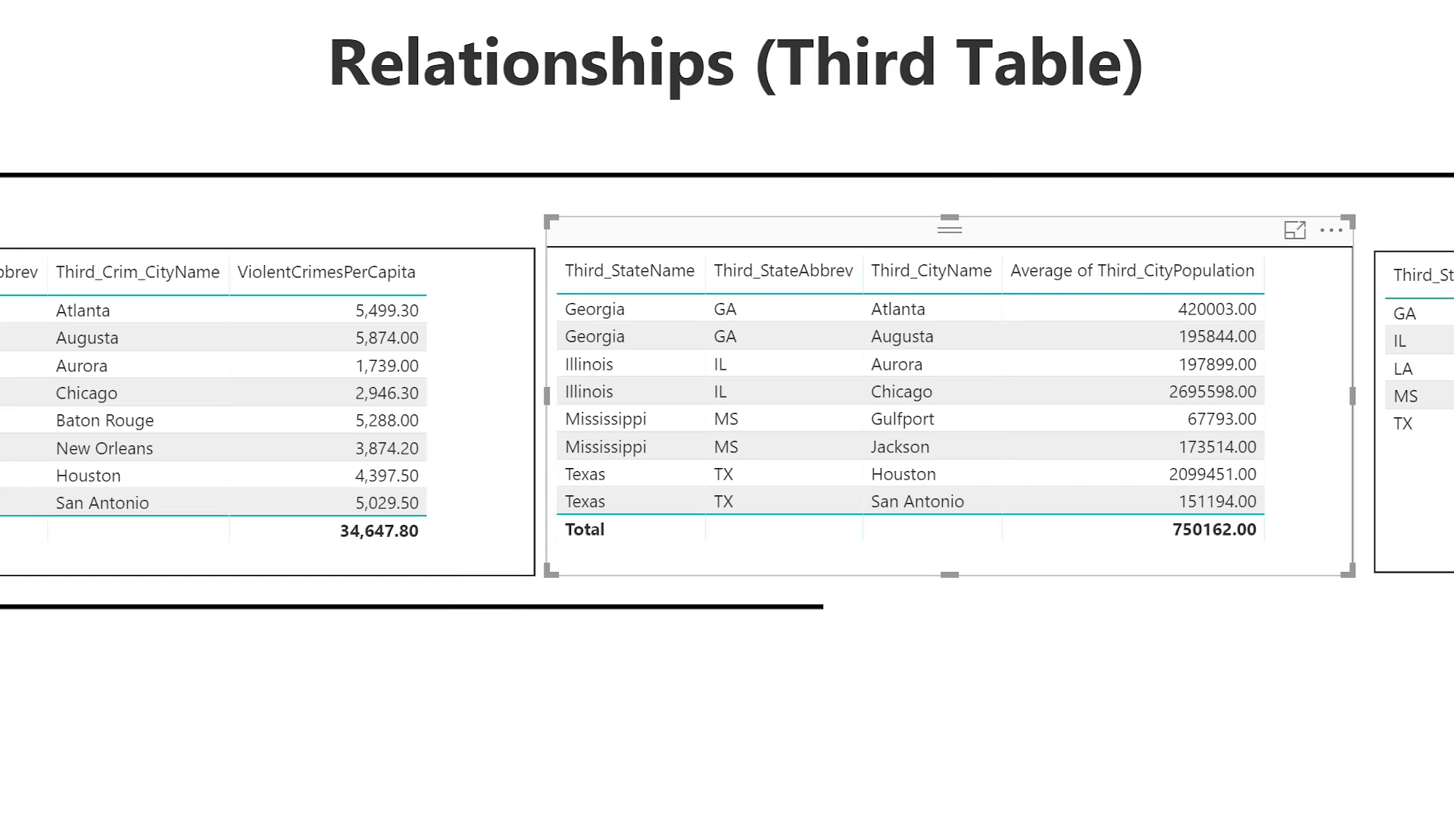
Delete the existing relationship between M2M_StatesCityCrimesPerCap and M2M_StatesCityPopulations in the data model.
{"action": "left_click", "coordinate": [217, 814]}
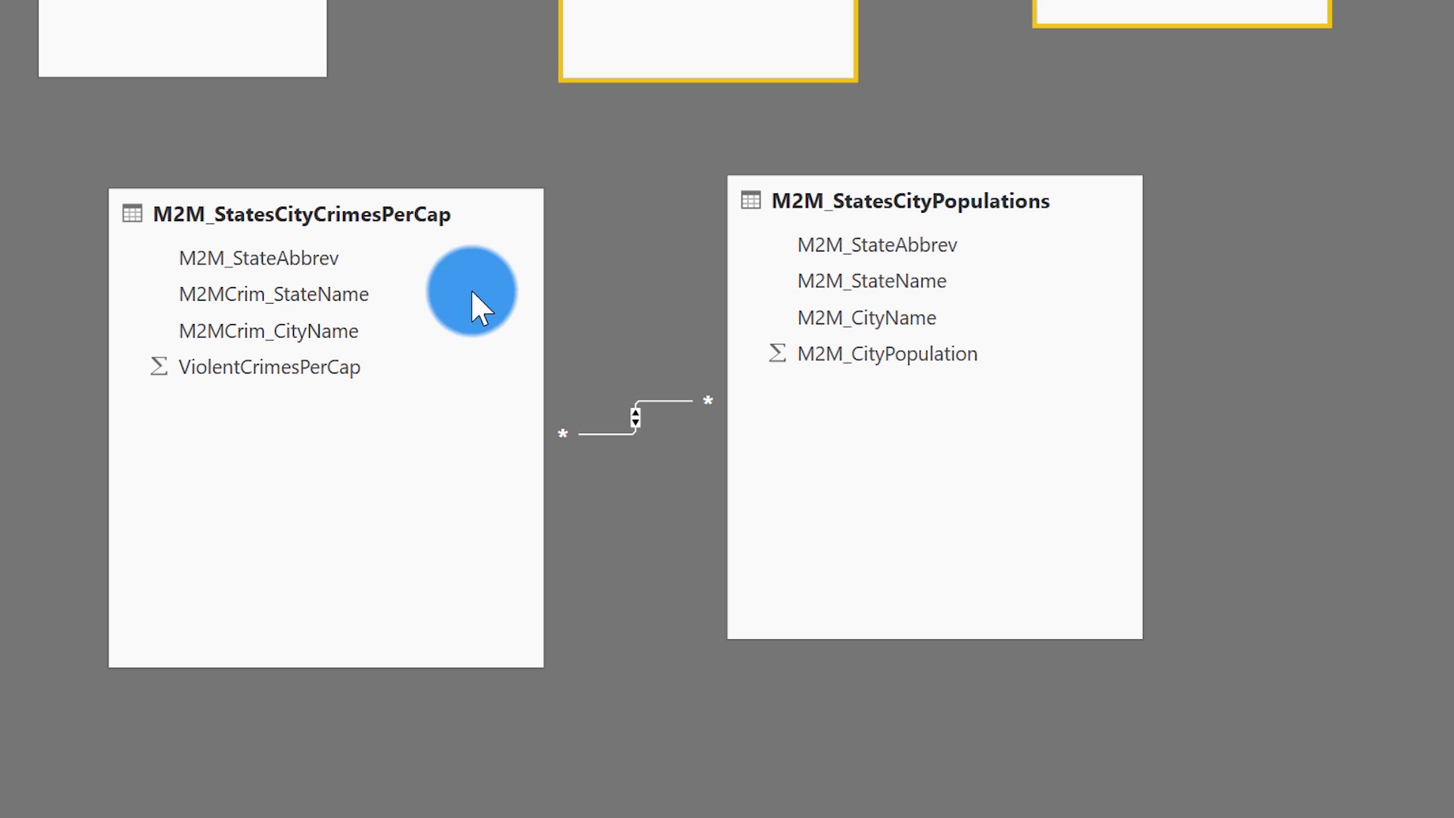
{"action": "left_click", "coordinate": [664, 402]}
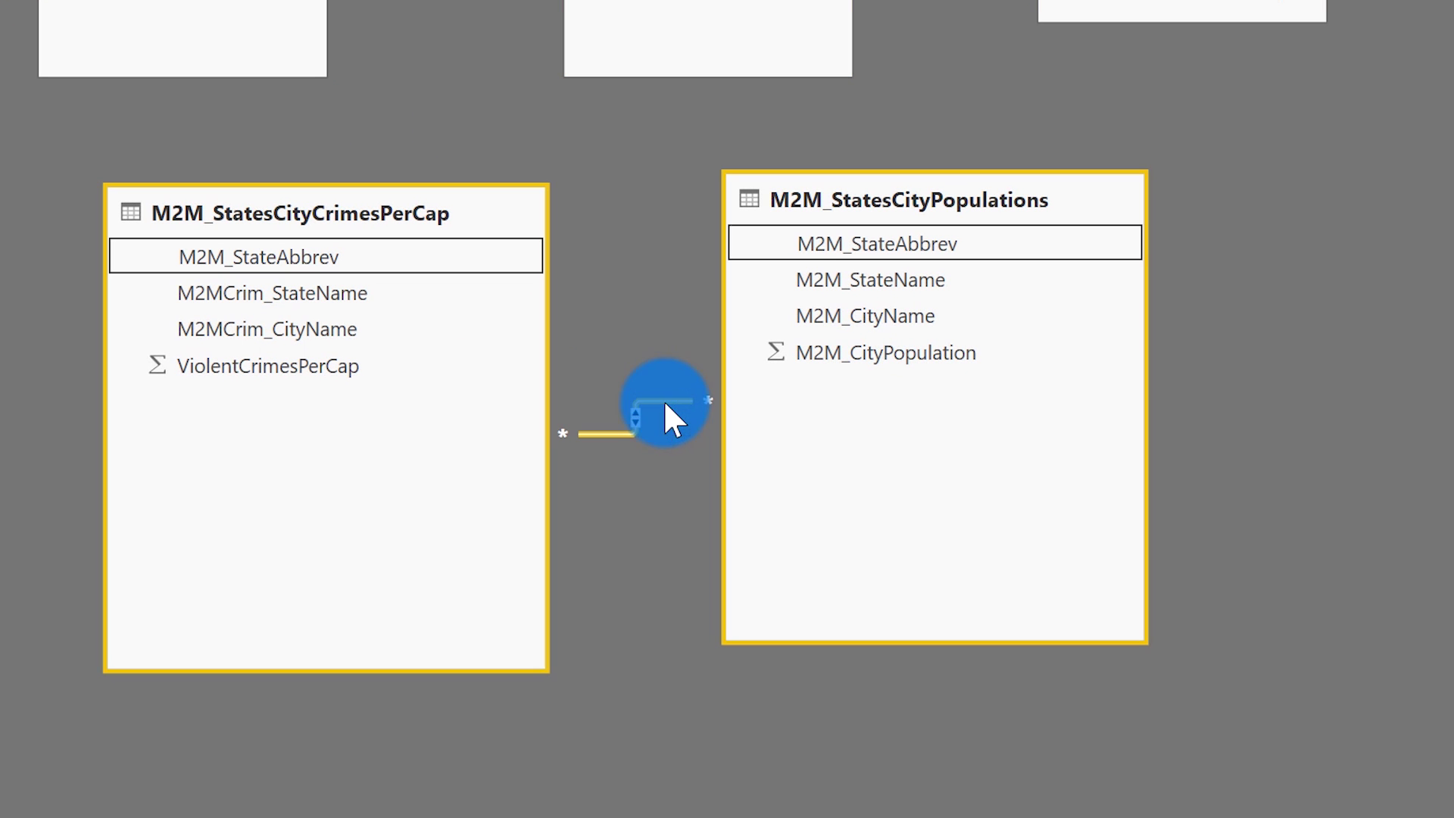
{"action": "key", "text": "Delete"}
{"action": "left_click", "coordinate": [1421, 426]}
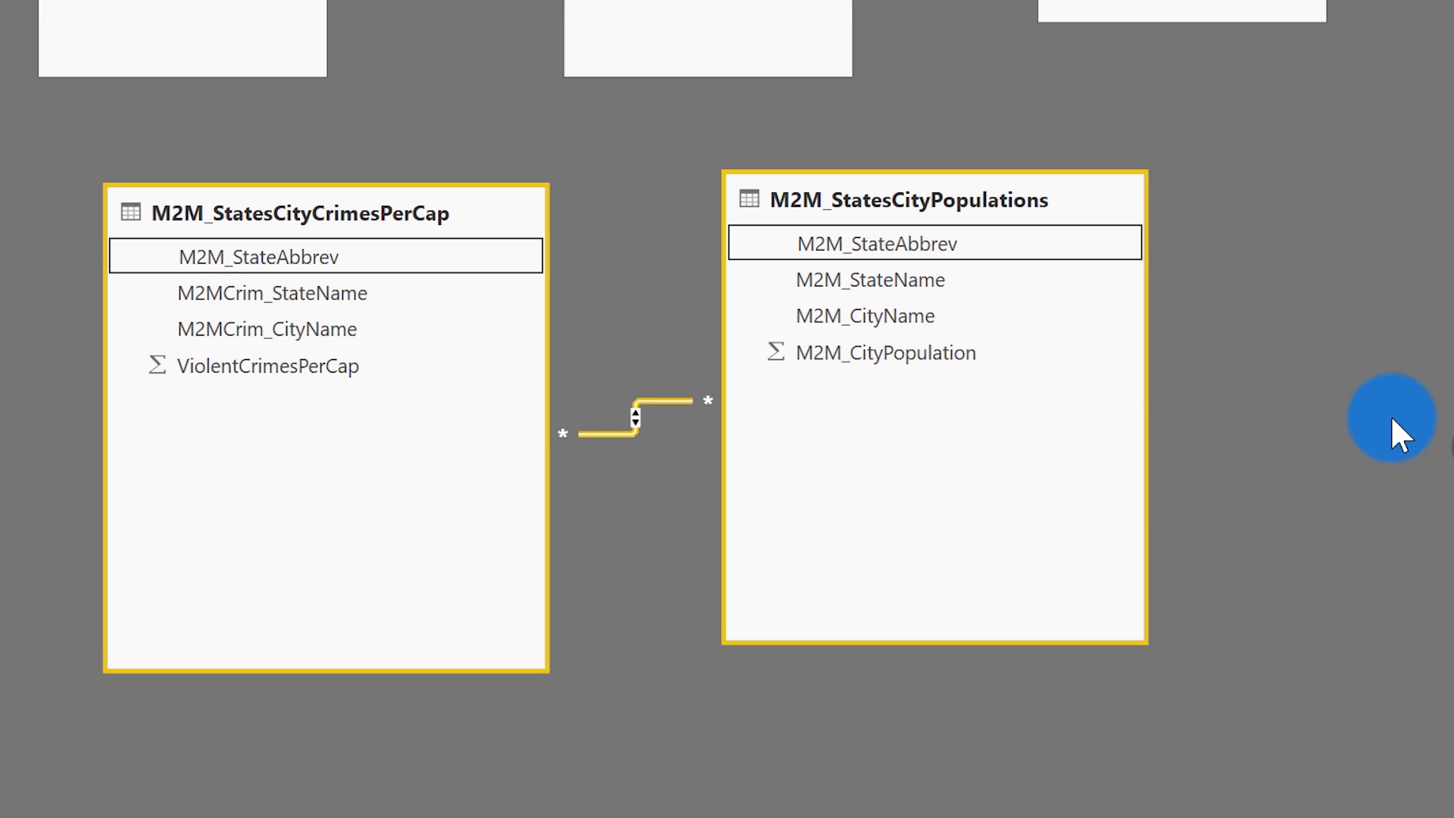
{"action": "left_click", "coordinate": [946, 341]}
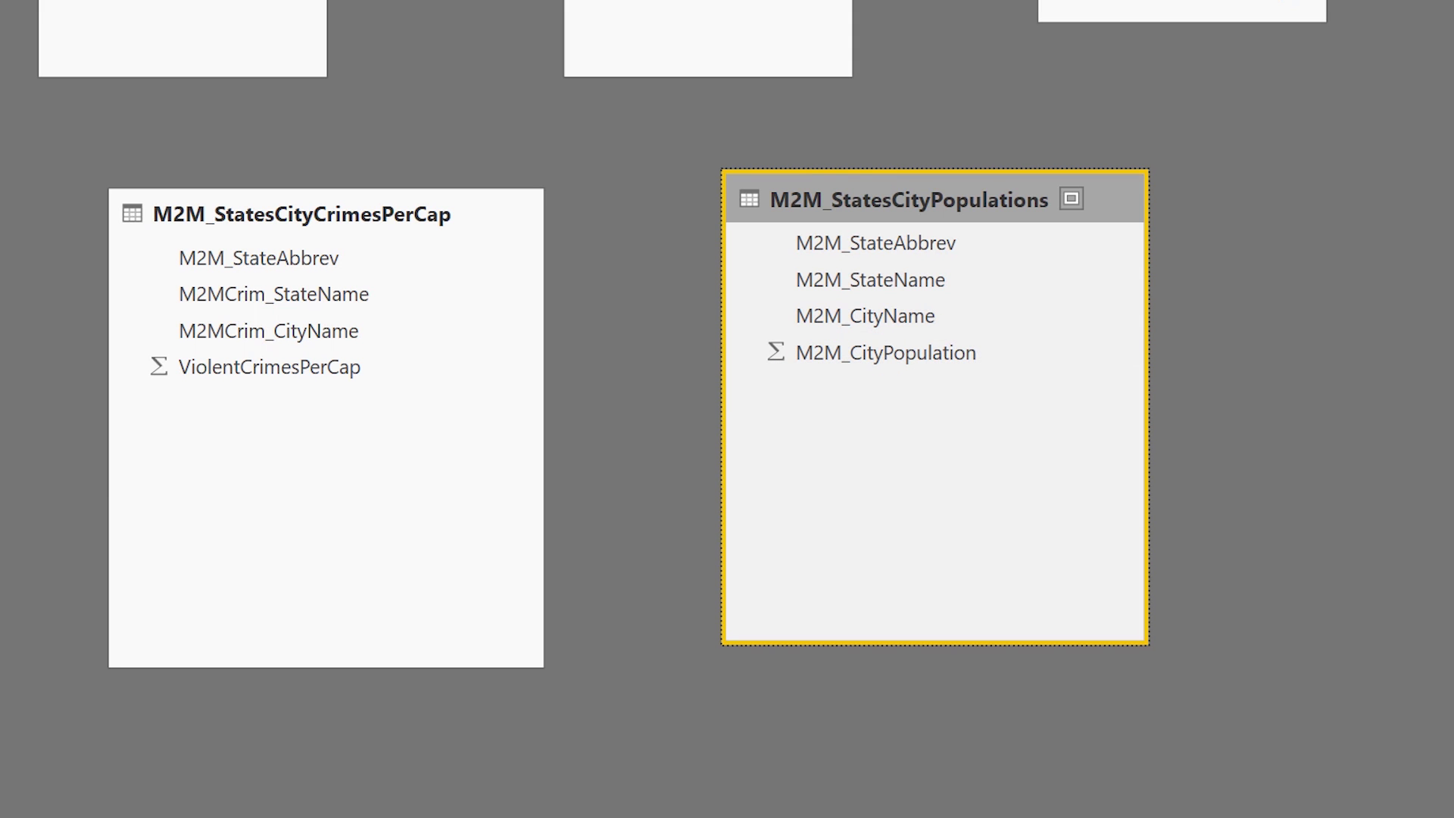
Create an active Many to Many relationship on M2M_StateAbbrev between M2M_StatesCityPopulations and M2M_StatesCityCrimesPerCap, with cross filter direction Both.
{"action": "left_click_drag", "start_coordinate": [934, 234], "coordinate": [270, 260]}
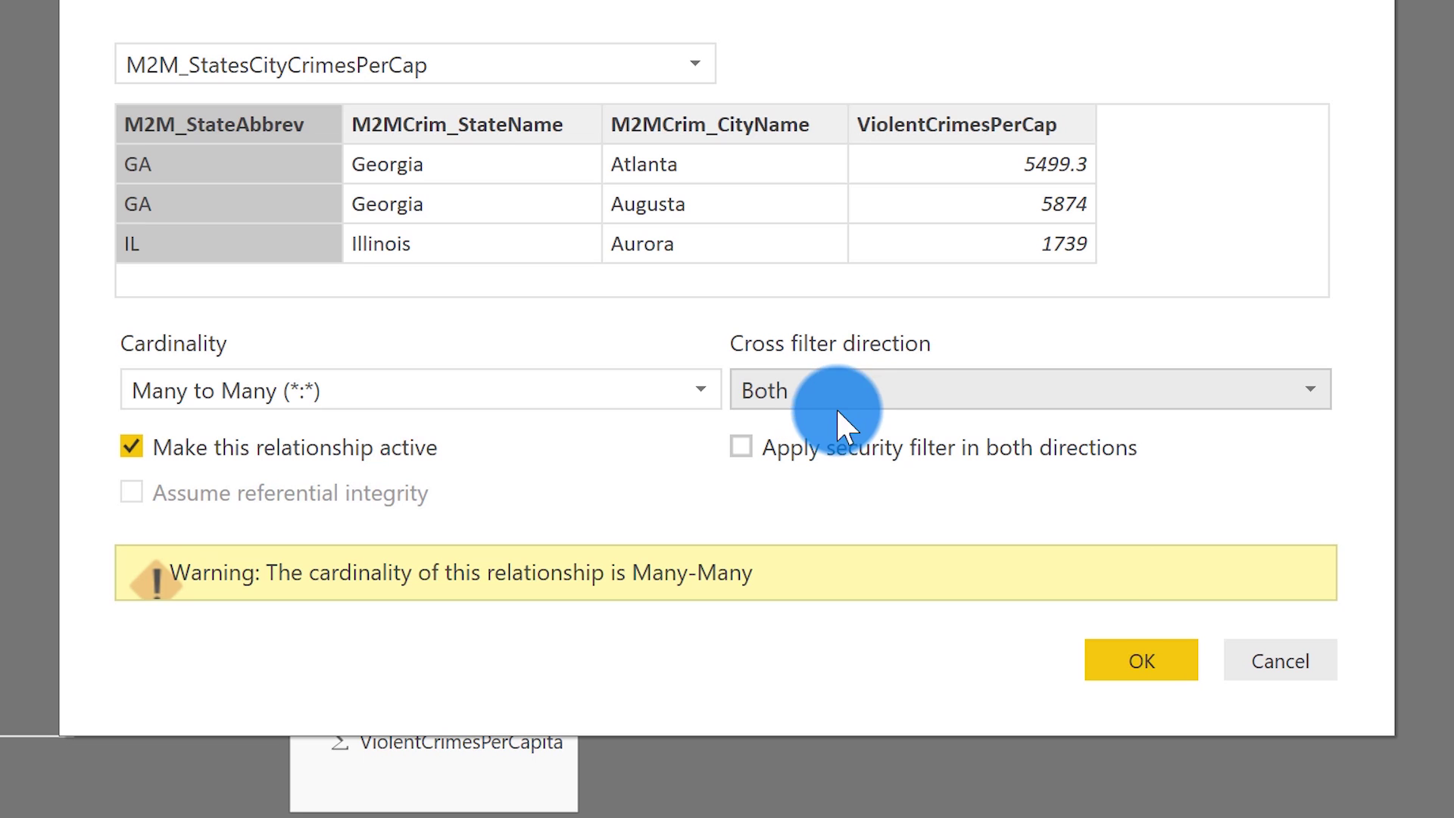
{"action": "left_click", "coordinate": [1130, 677]}
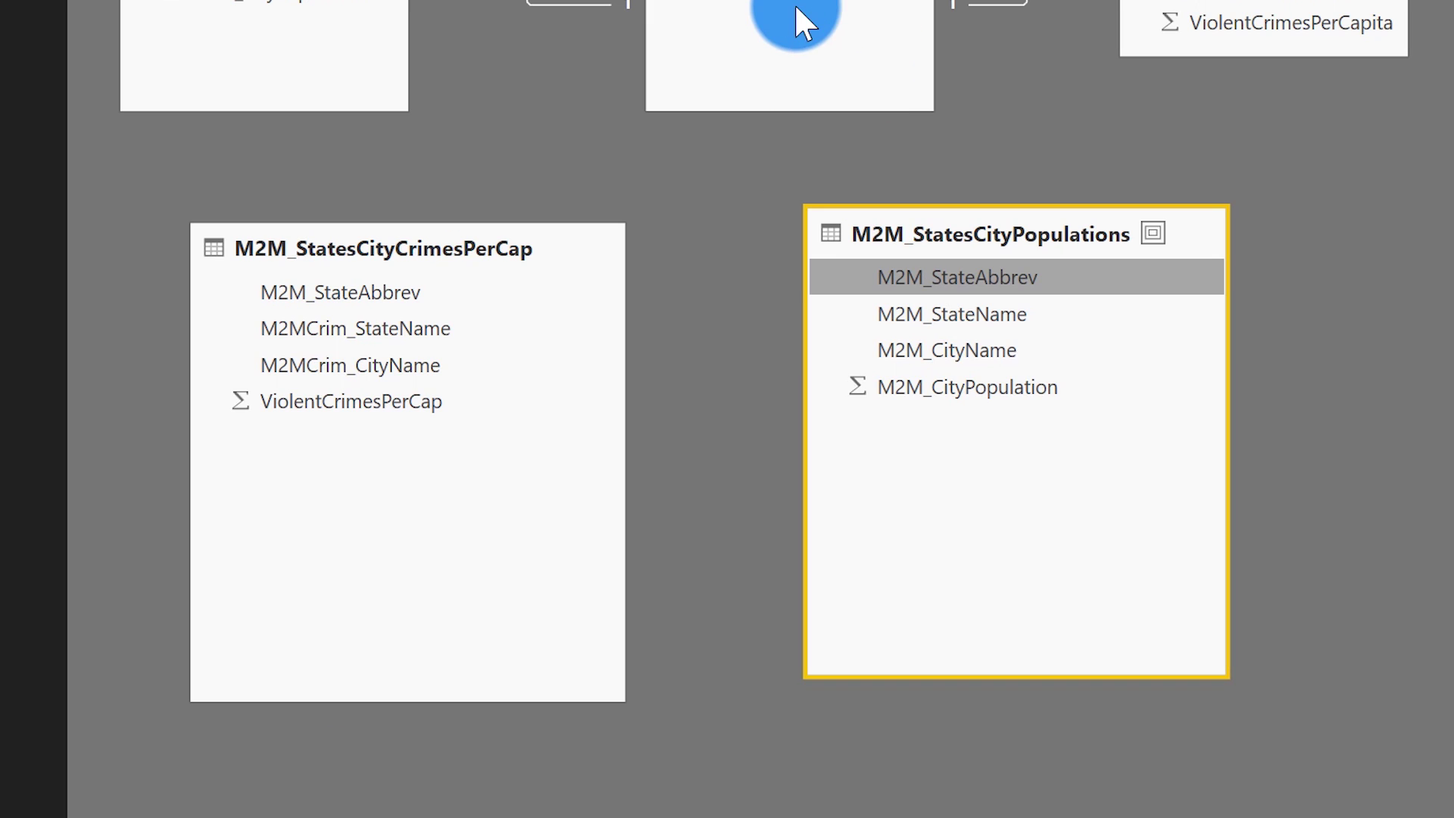
{"action": "left_click", "coordinate": [684, 463]}
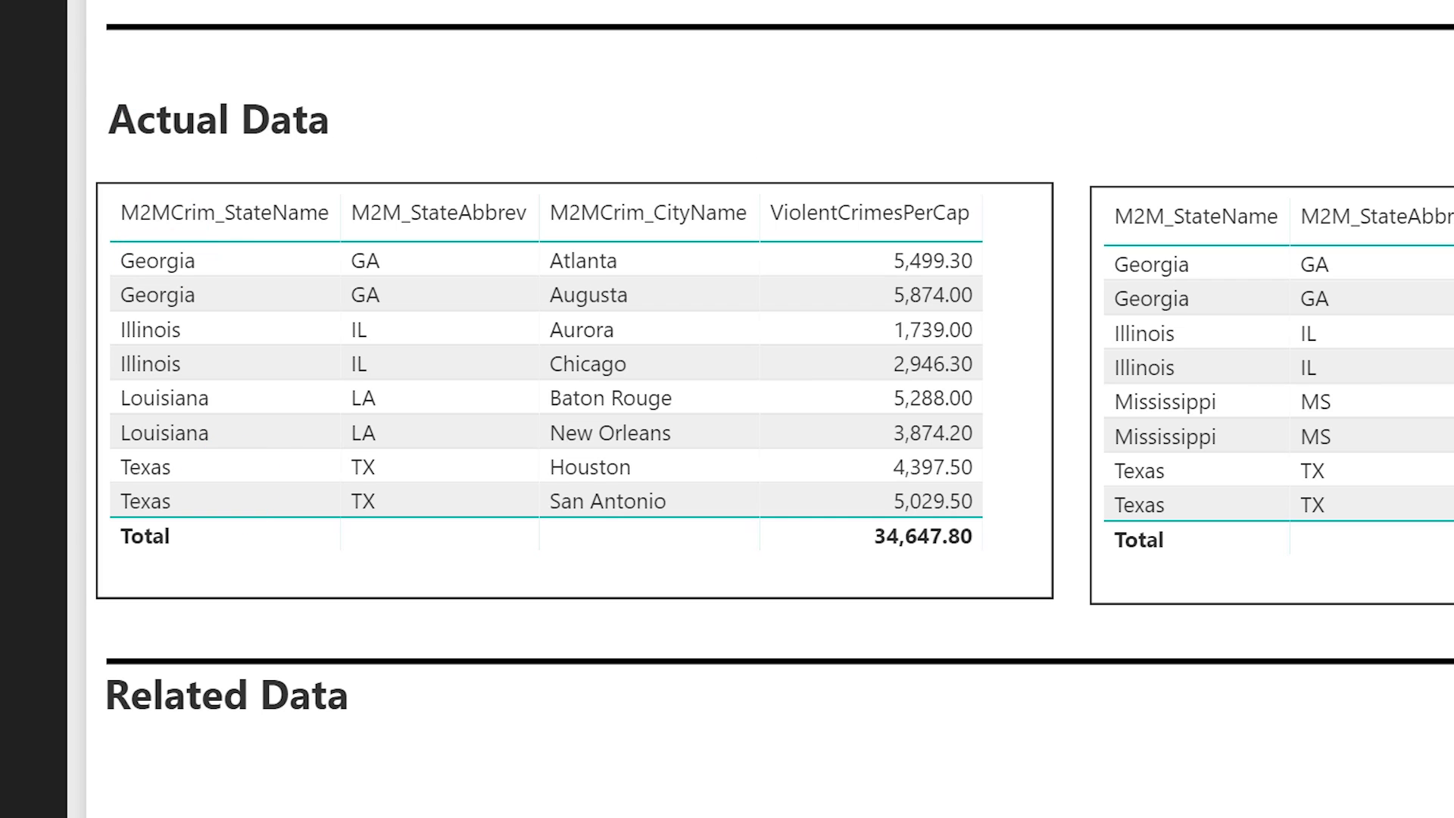
Test cross-filtering between the two M2M tables with Georgia and Illinois rows, then clear the selection.
{"action": "left_click", "coordinate": [125, 259]}
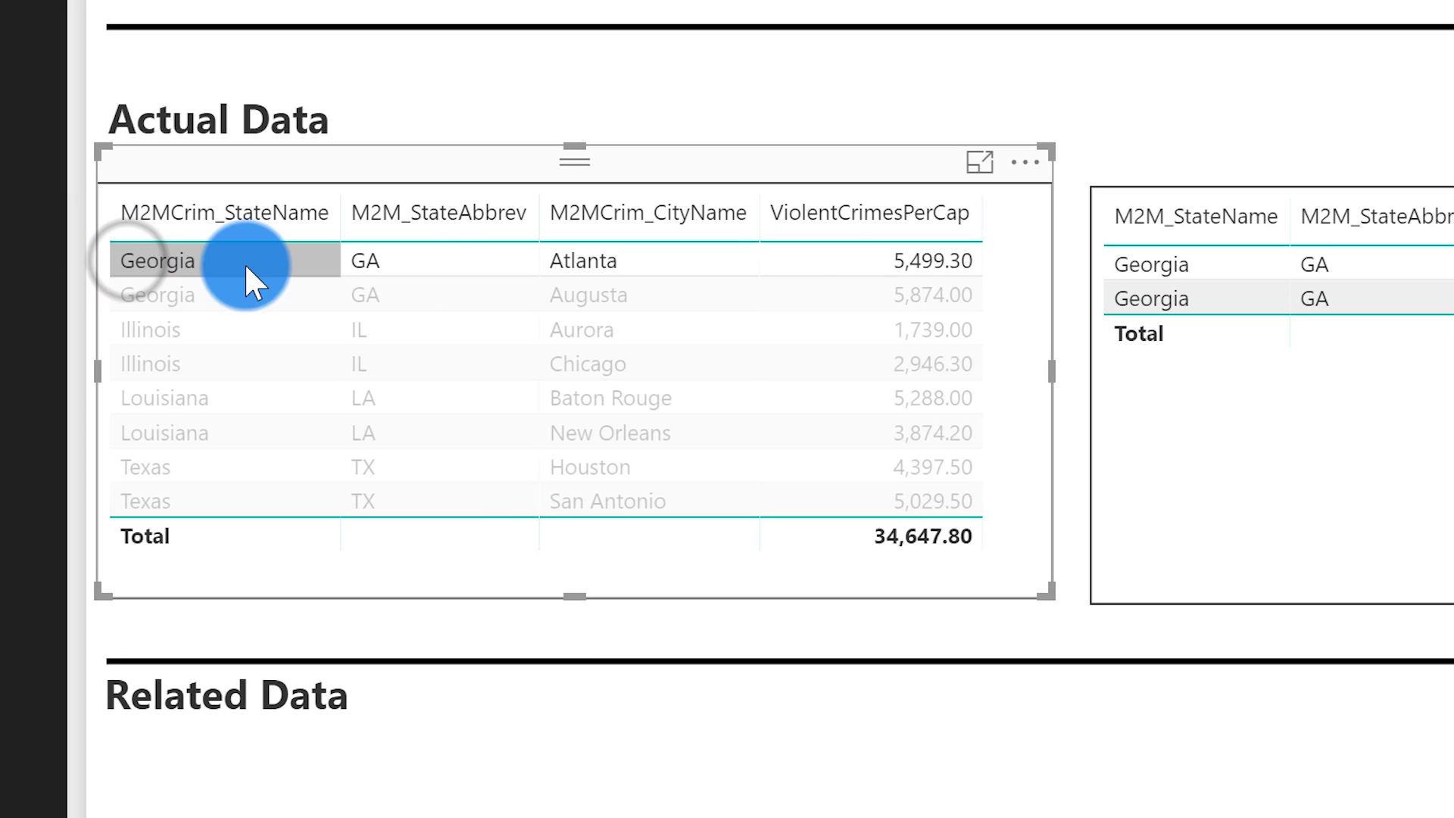
{"action": "left_click", "coordinate": [1375, 264]}
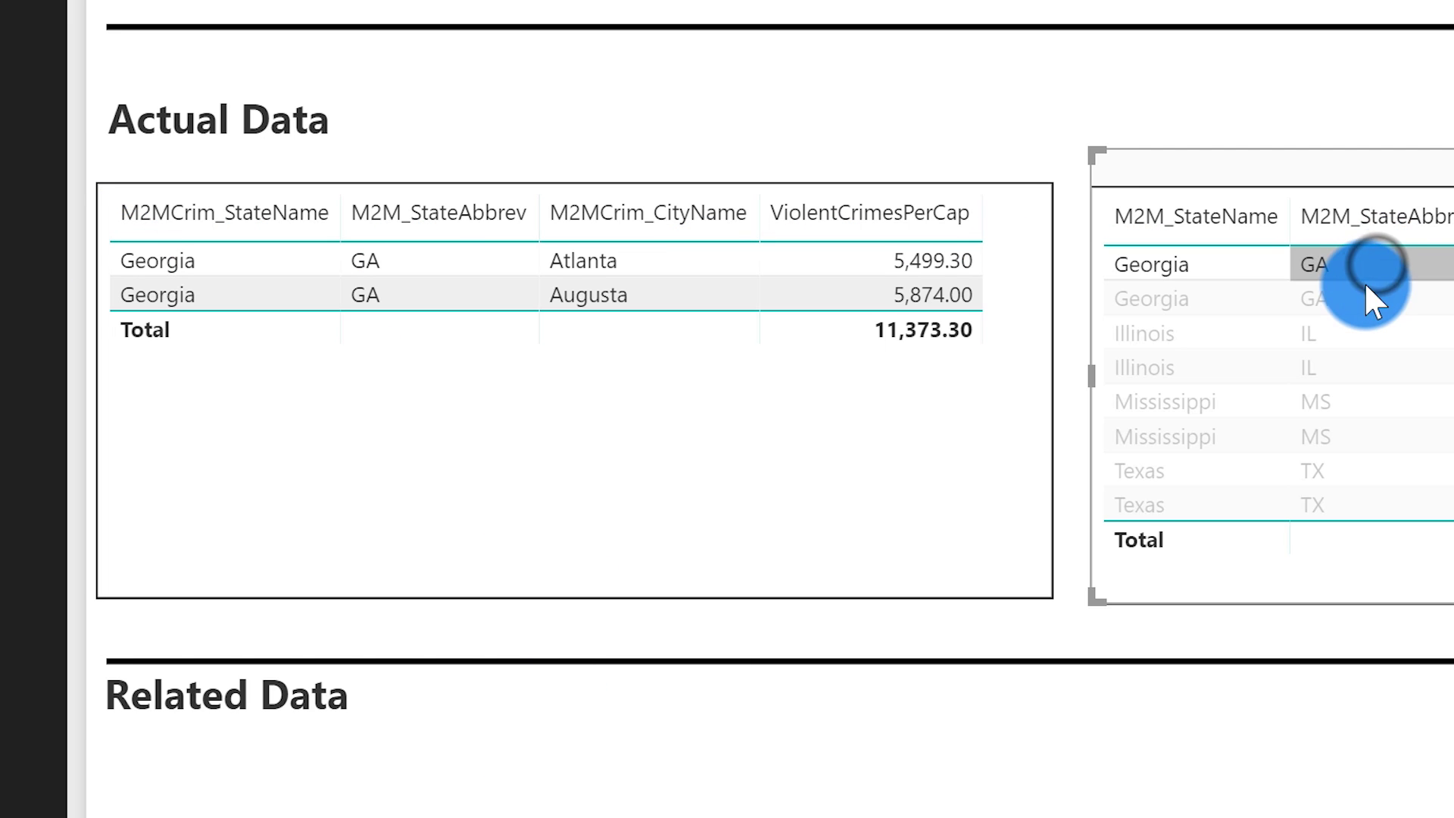
{"action": "left_click", "coordinate": [1329, 344]}
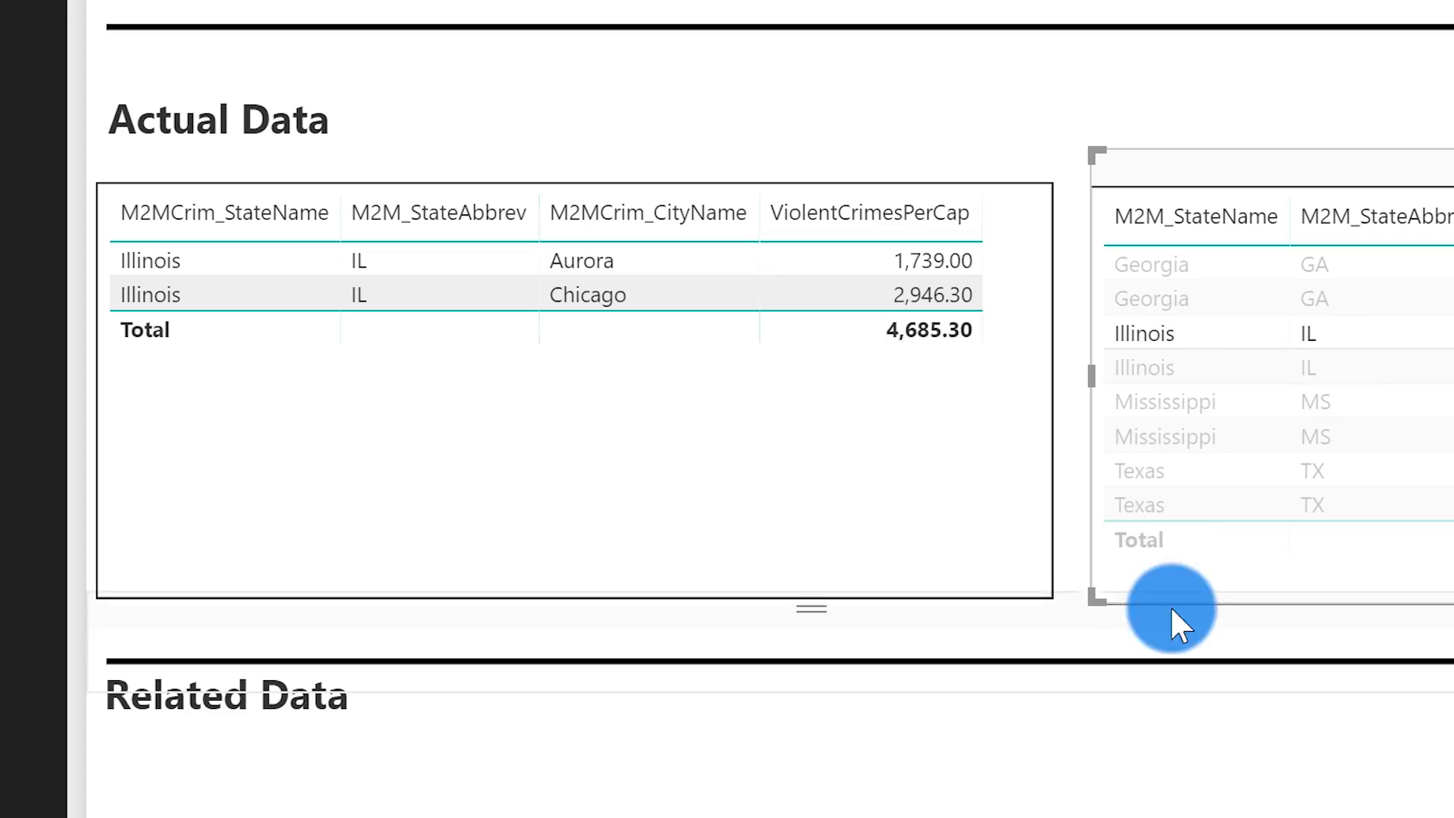
{"action": "left_click", "coordinate": [1204, 334]}
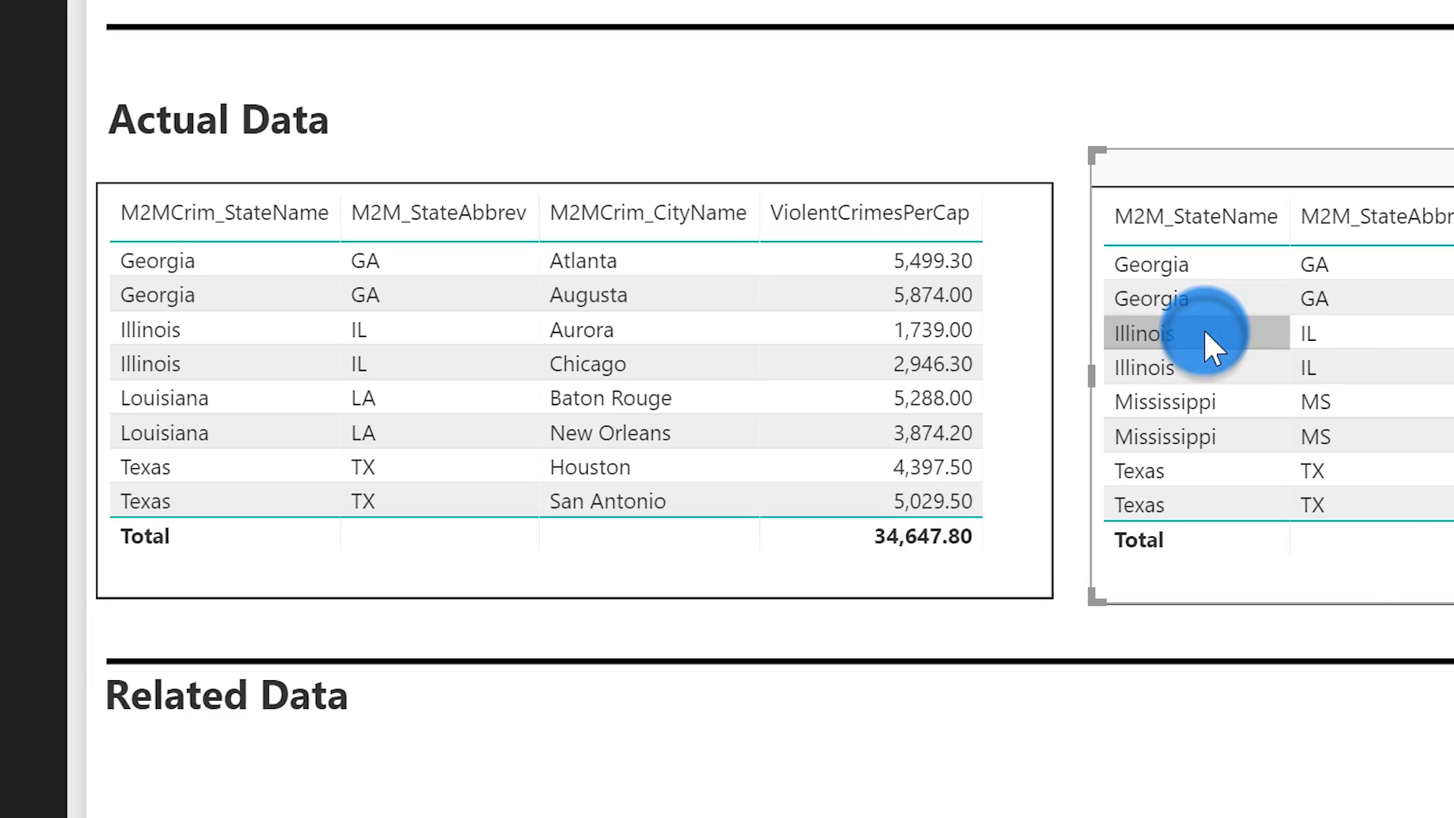